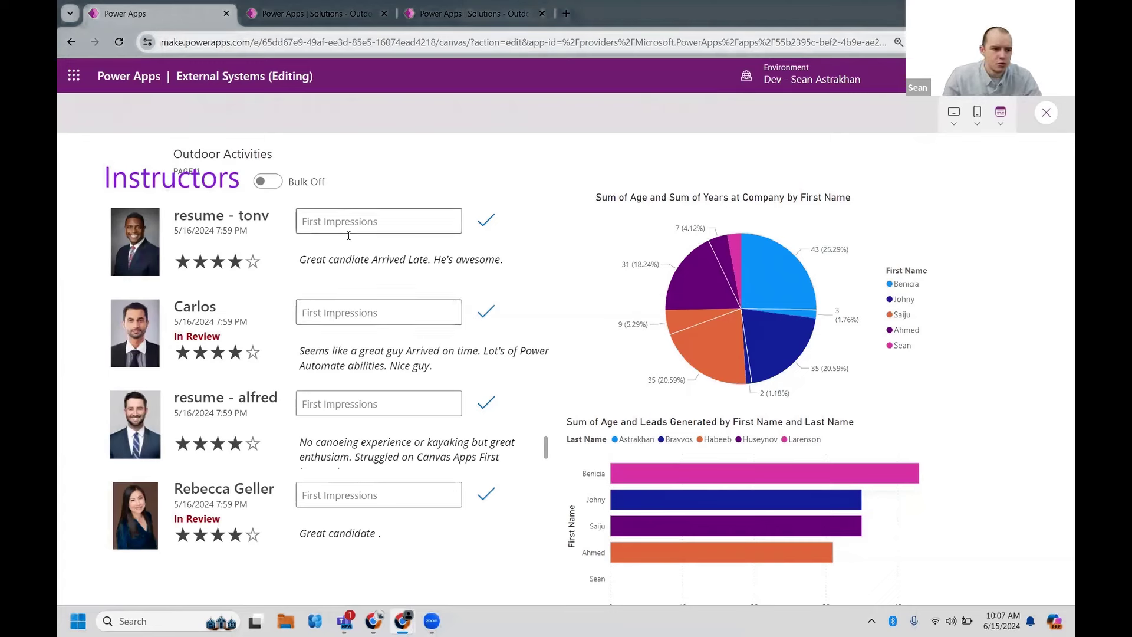
Submit a first impression for the second instructor, saying he arrived on time, is very smart, but doesn't turn on his camera :)
click(352, 309)
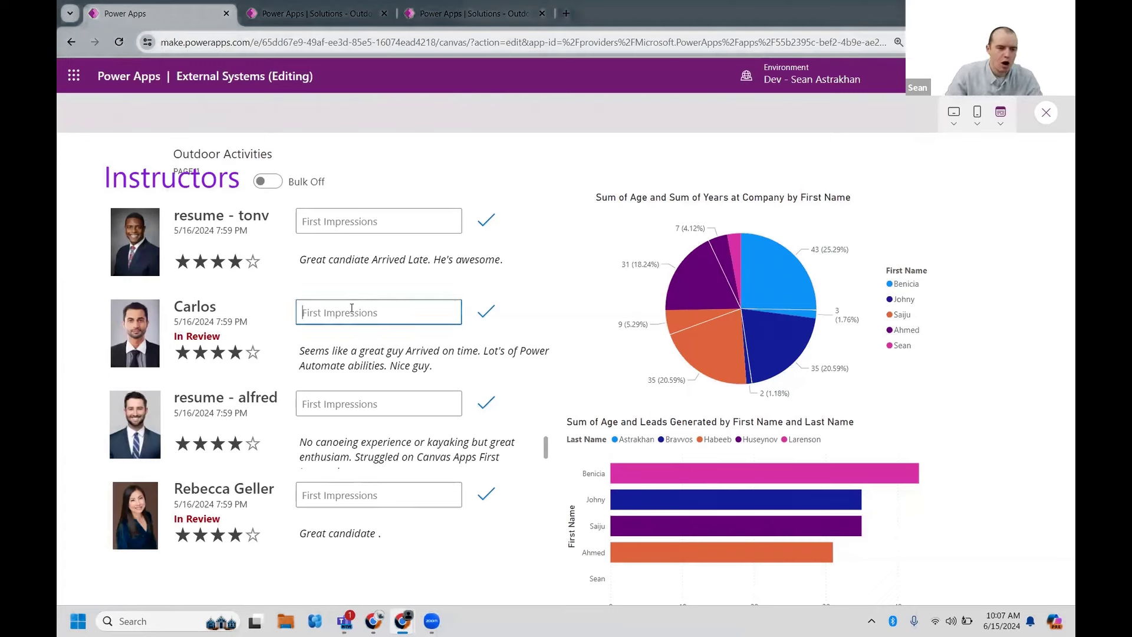
text(Suraj arrived on time and he's very smar)
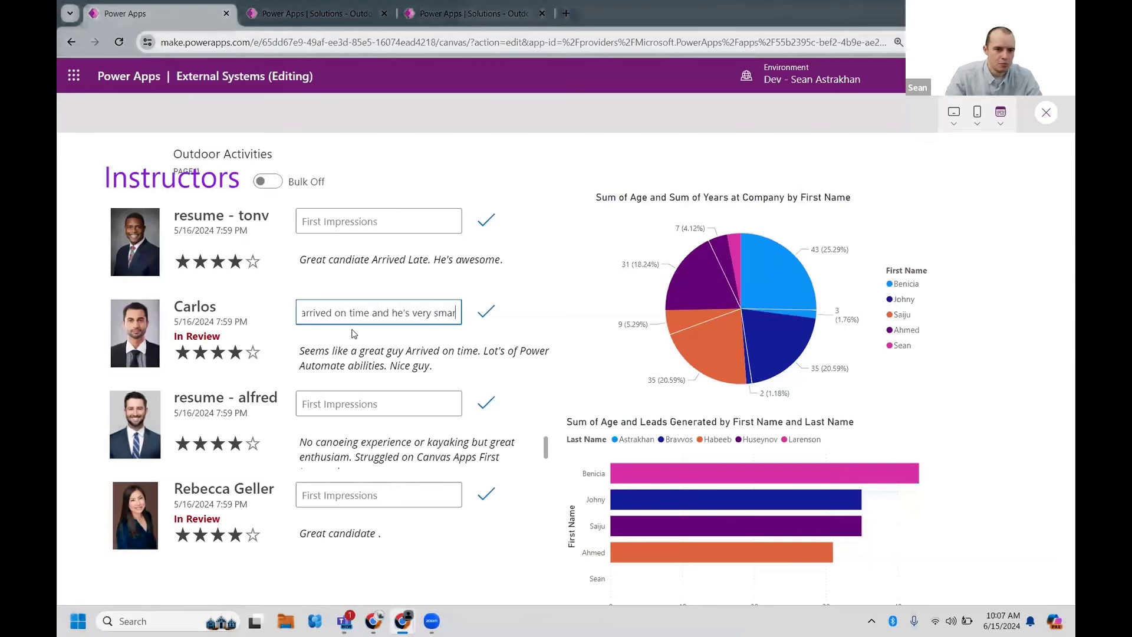
text(t but doesn't turn o)
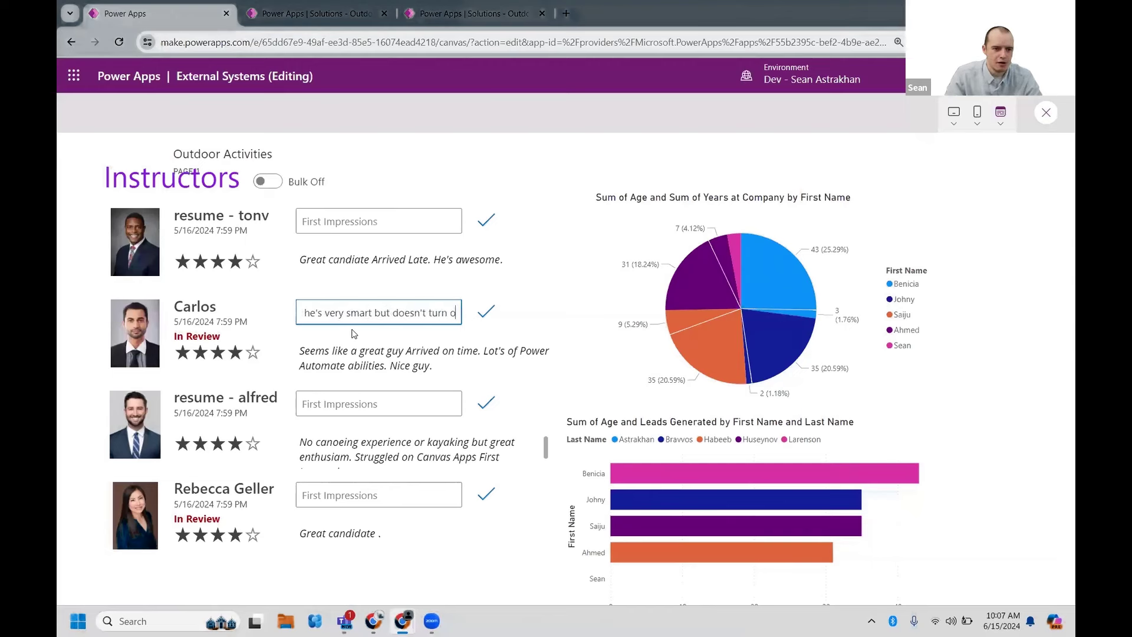
text(n his camera :))
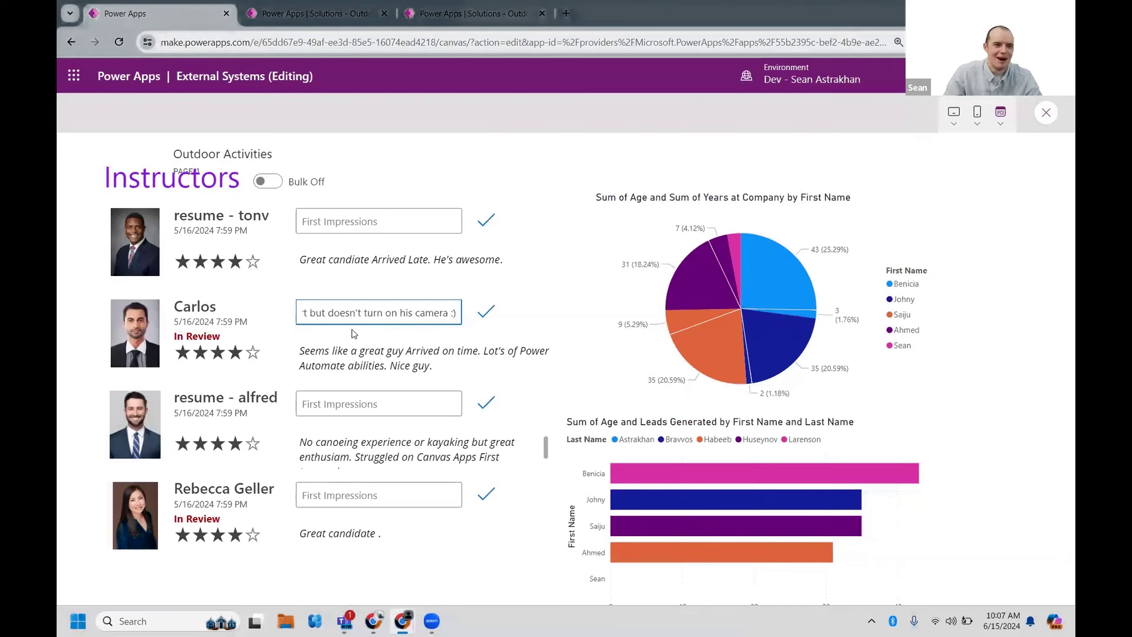
click(487, 319)
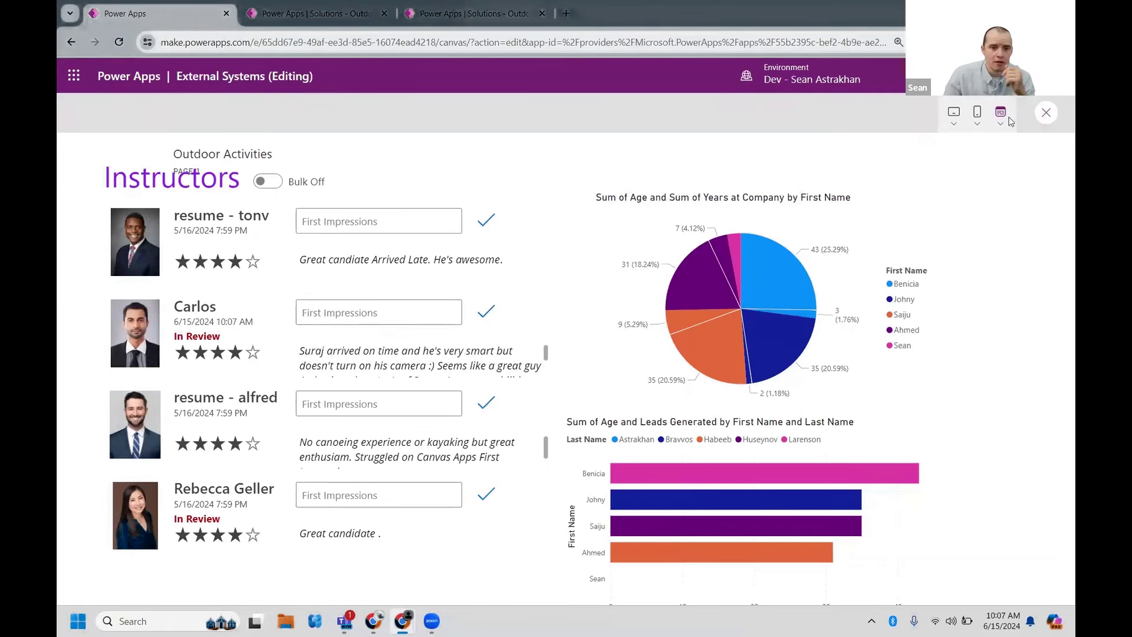
Leave the instructors preview and run Screen2 in preview mode
click(1045, 113)
click(710, 404)
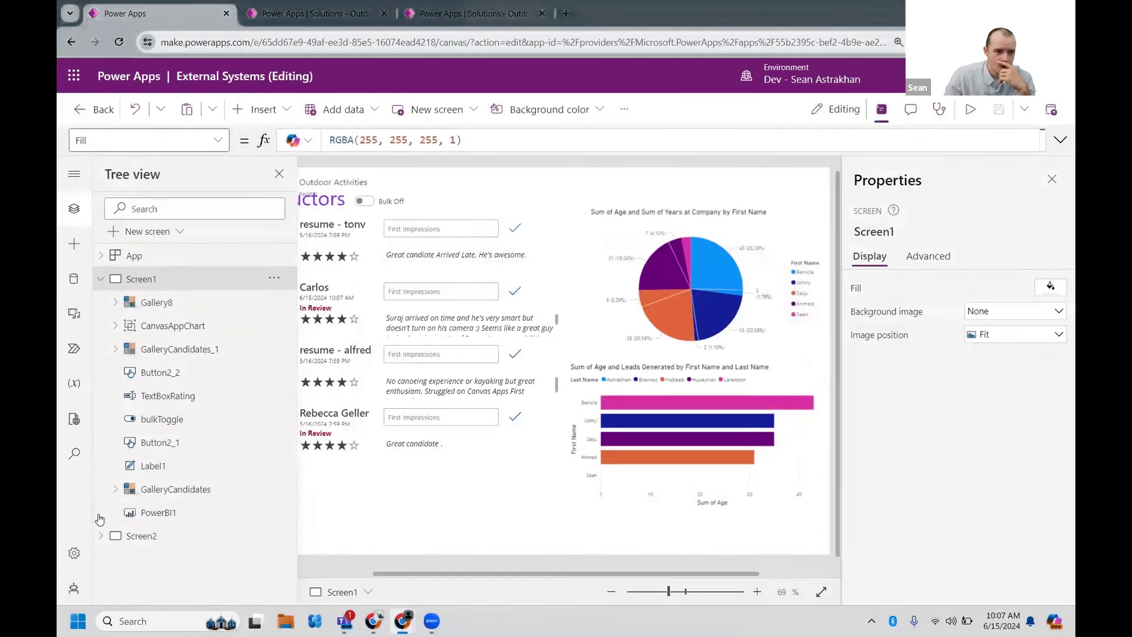
click(139, 546)
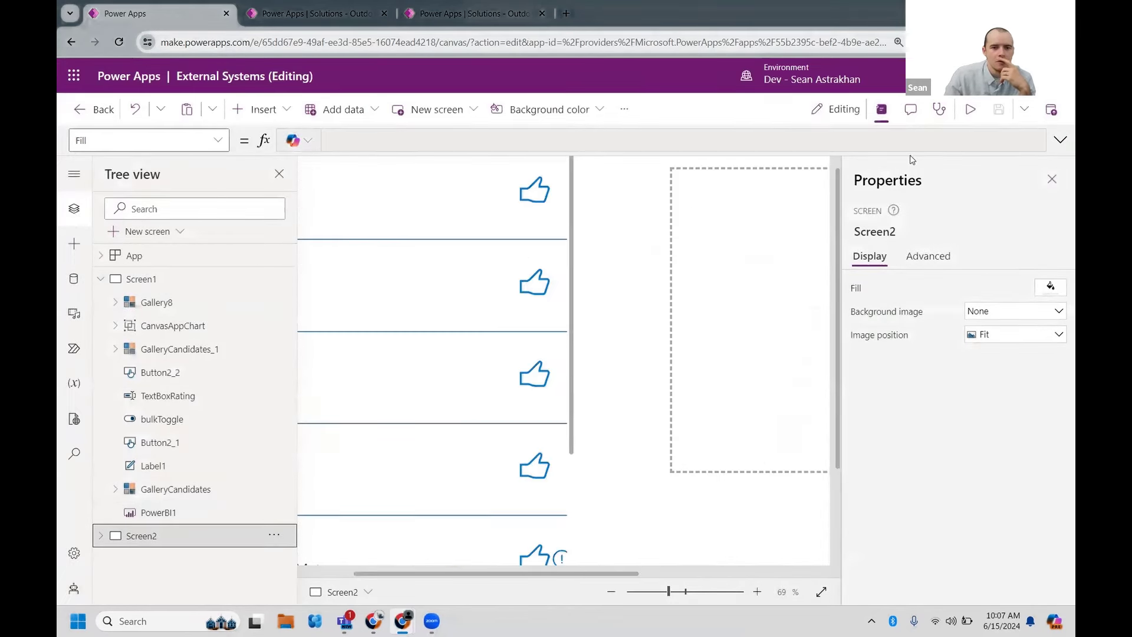
click(977, 117)
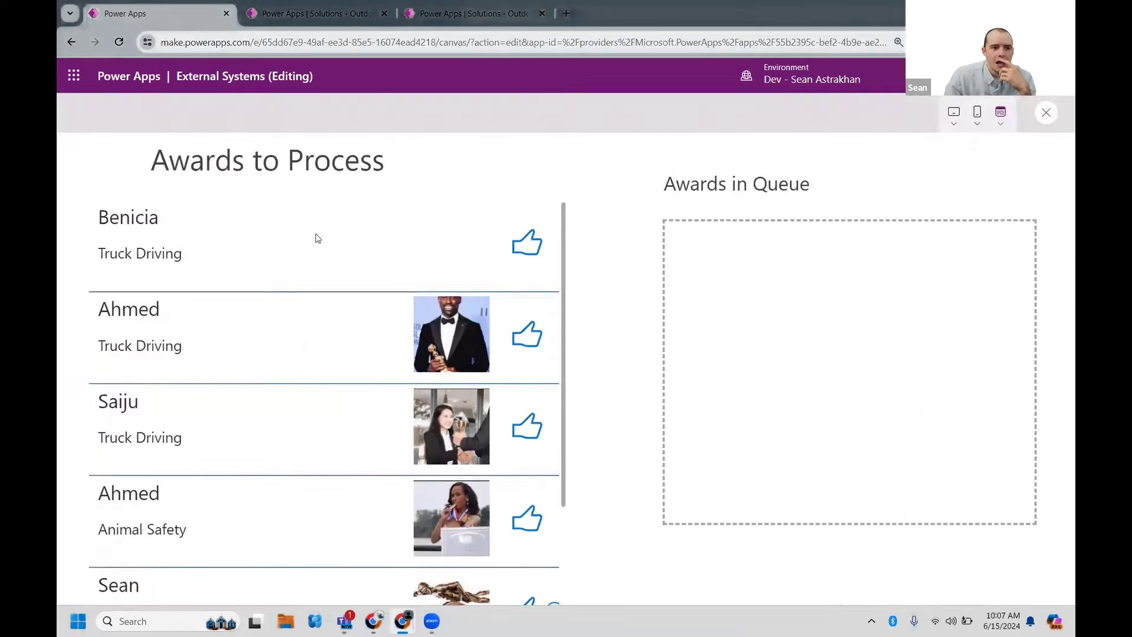
Add the third Truck Driving award and the Scuba Diving Open Water 50 Meters award to the awards queue
scroll(323, 362, down, 1)
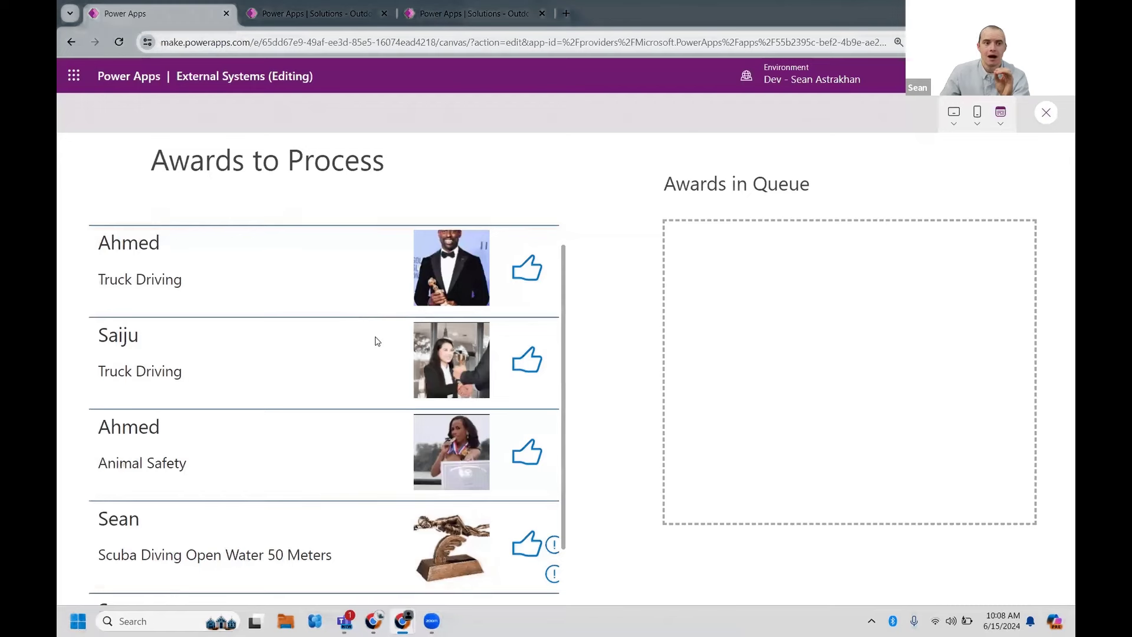
scroll(478, 317, down, 1)
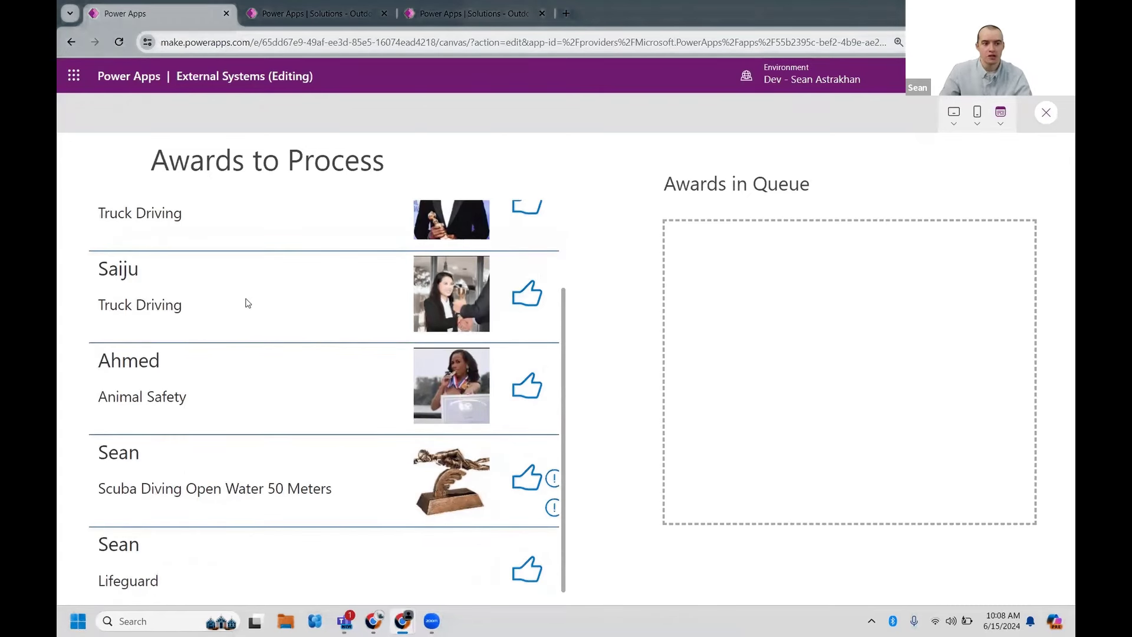
click(524, 304)
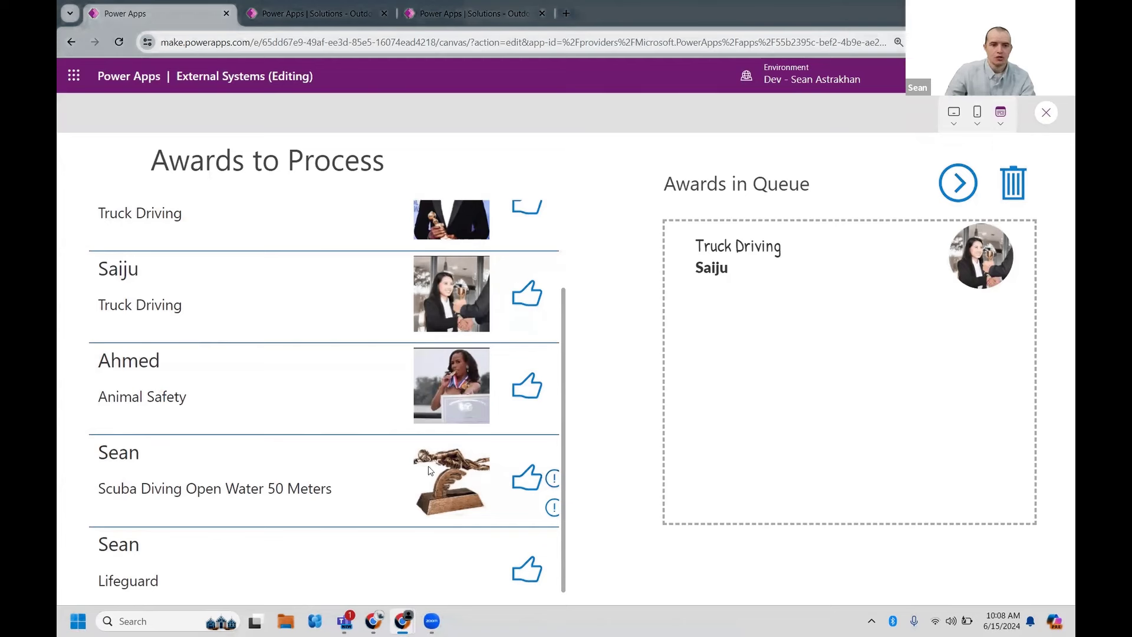
click(524, 476)
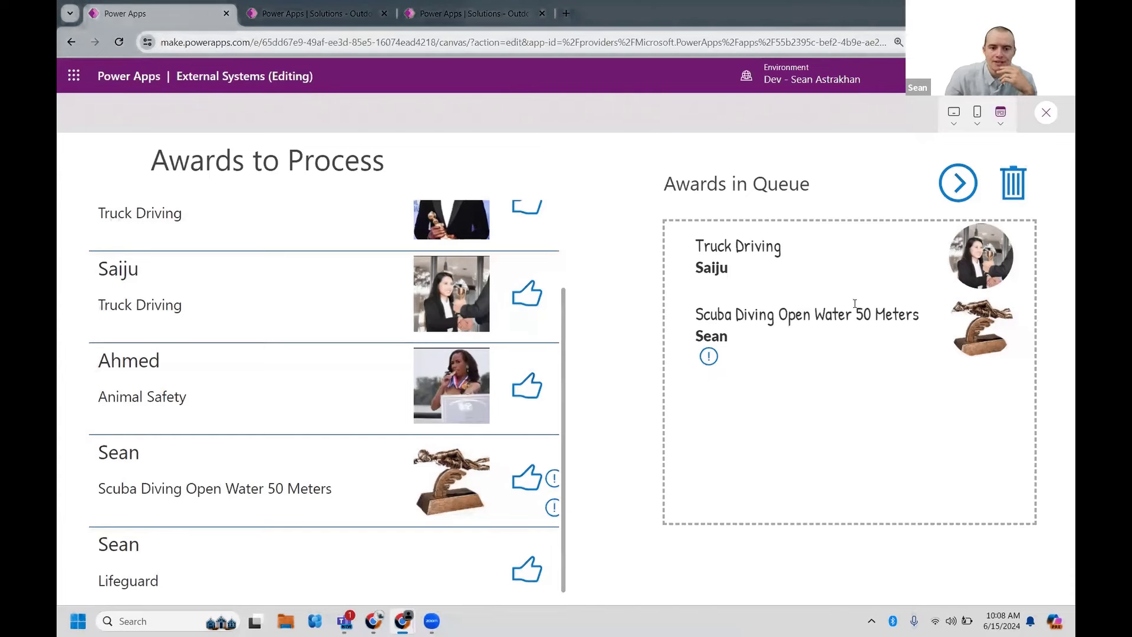
Exit the preview and locate the first award's thumbs-up icon in the Screen2 control tree
click(1044, 115)
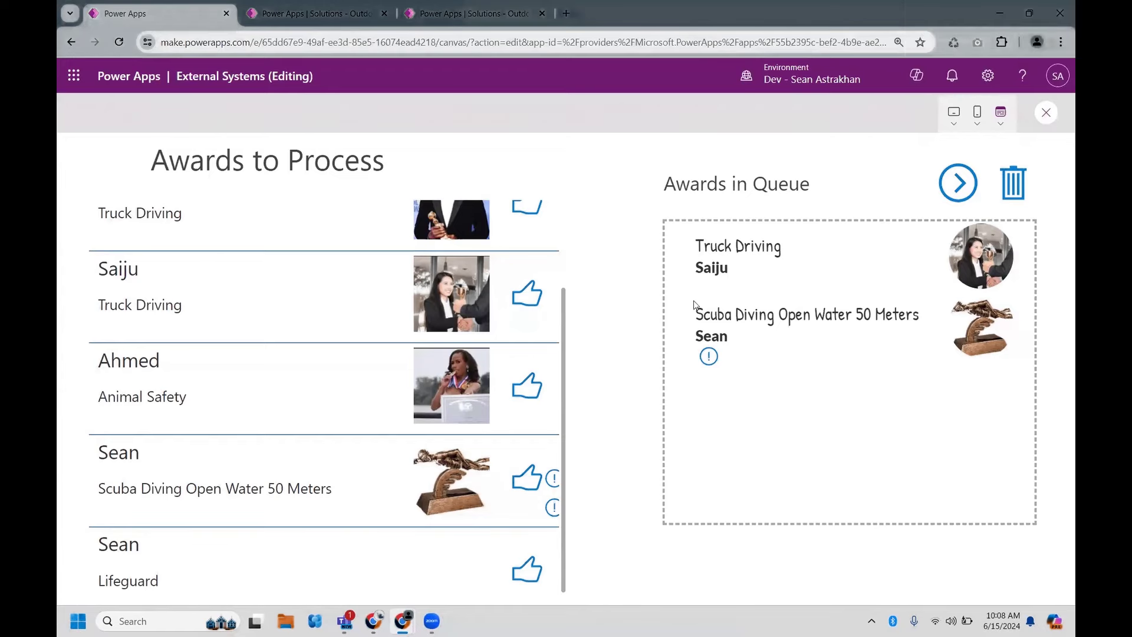
click(705, 401)
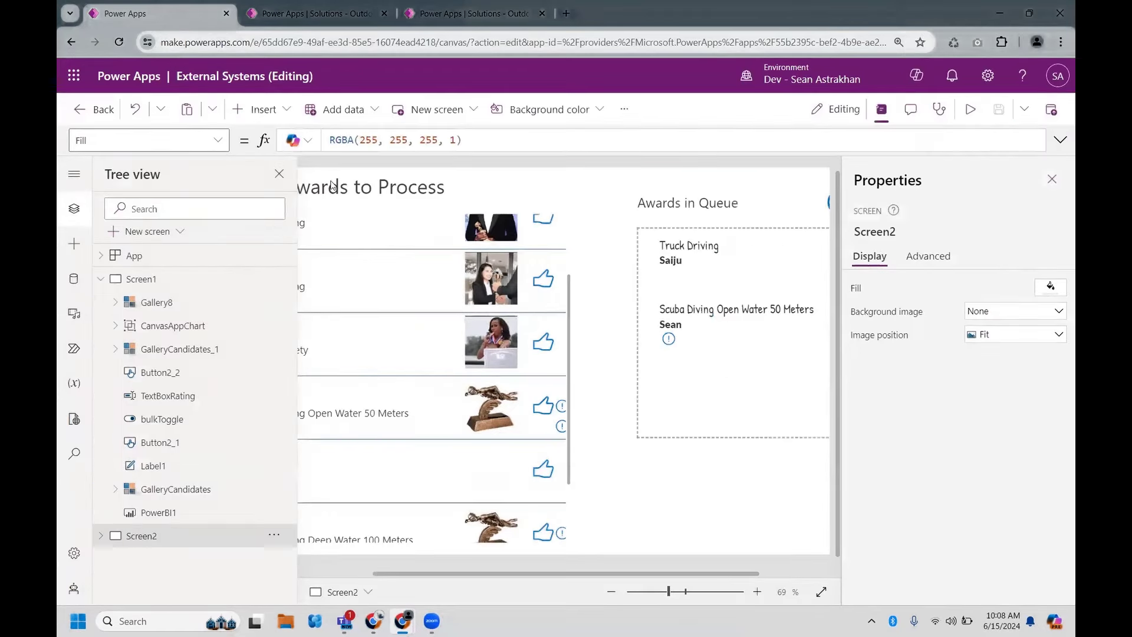
click(279, 177)
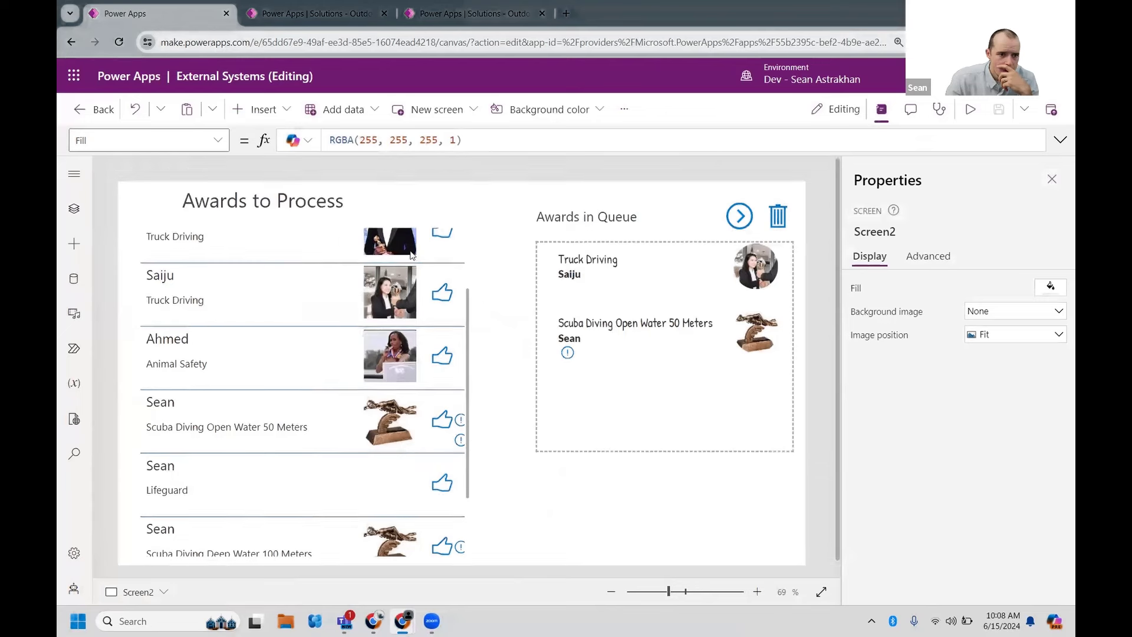
click(337, 247)
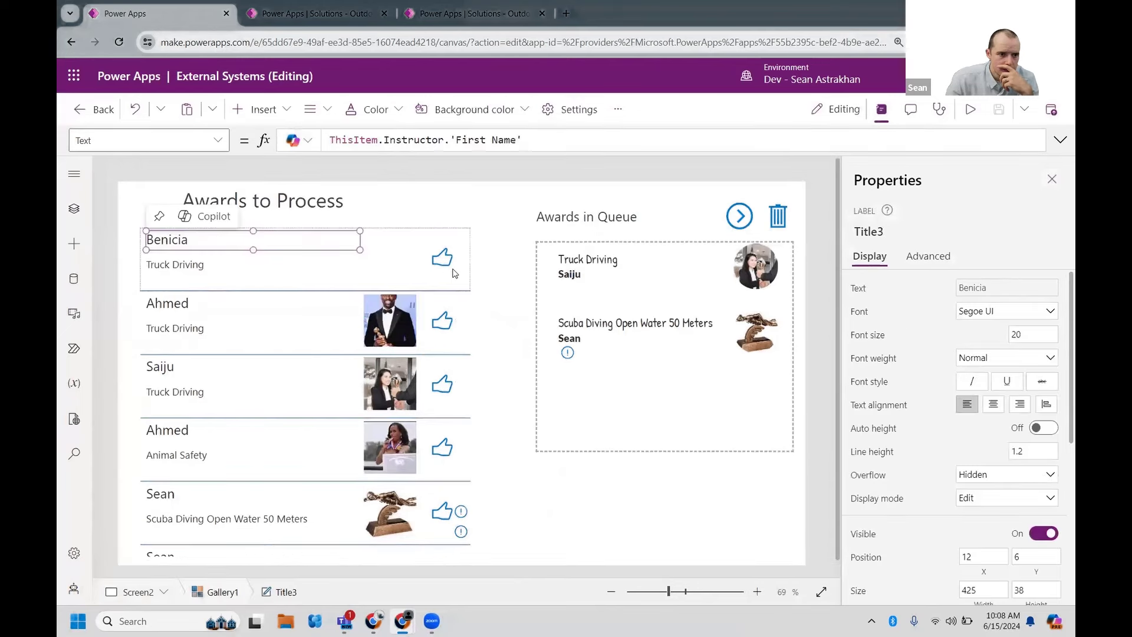
click(442, 257)
click(73, 174)
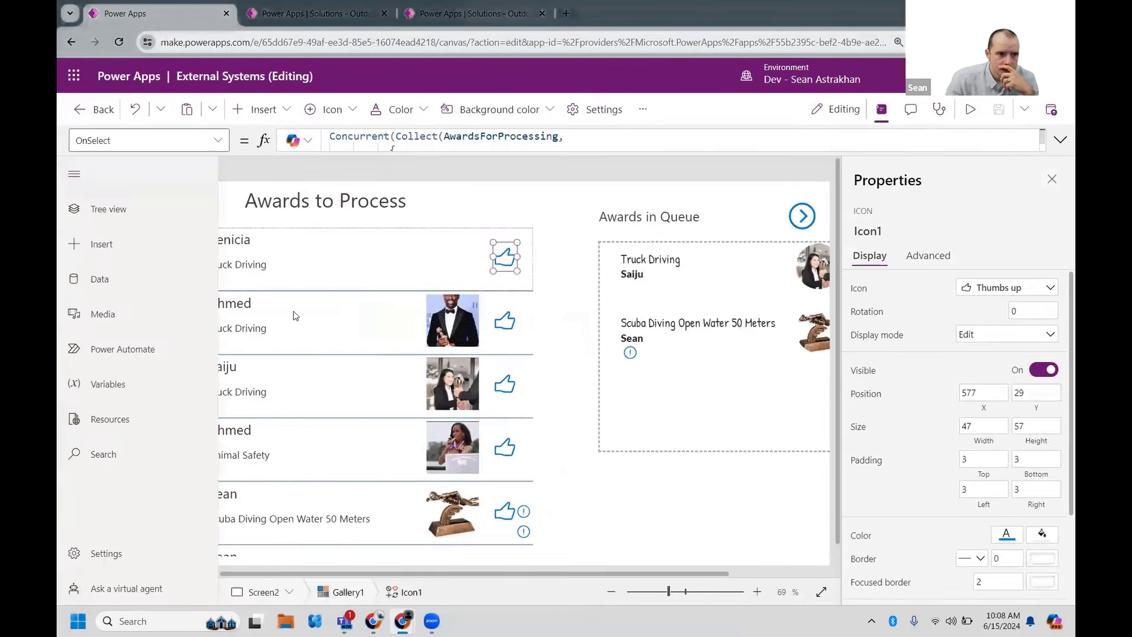
click(109, 217)
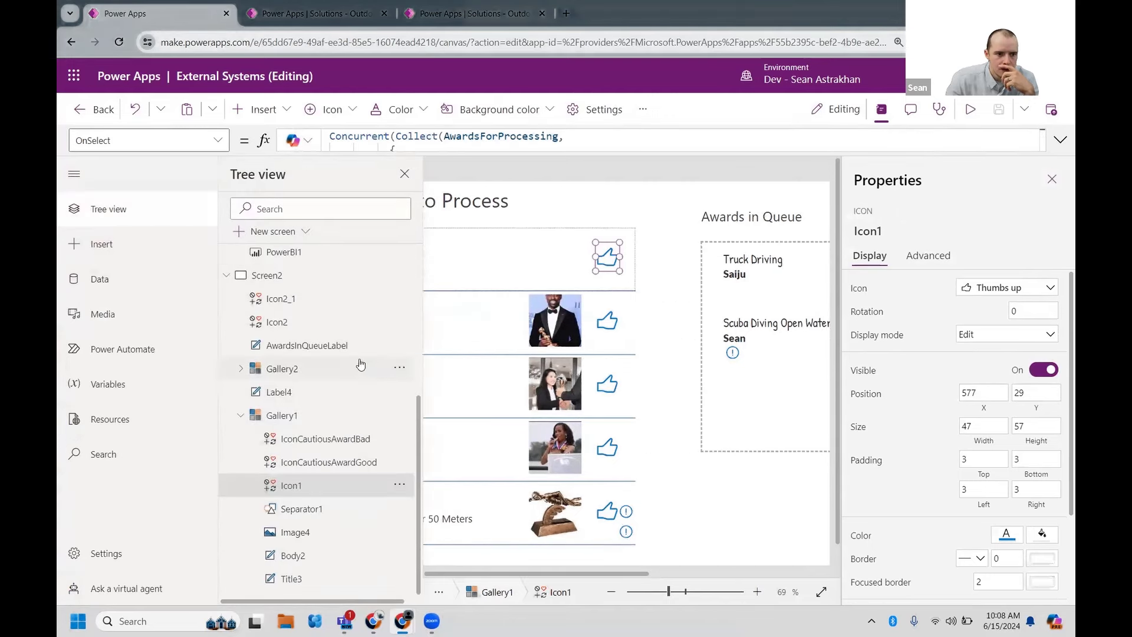
Examine the Visible formula of IconCautiousAwardBad in the Awards to Process gallery, with the properties pane closed
click(335, 442)
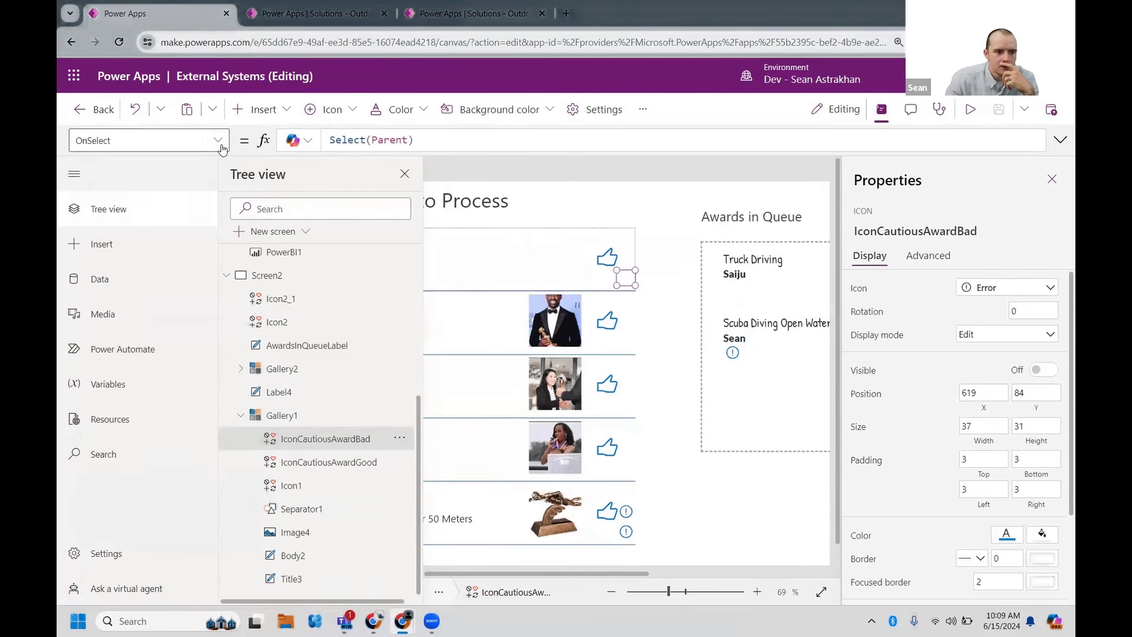
click(147, 141)
scroll(159, 354, down, 5)
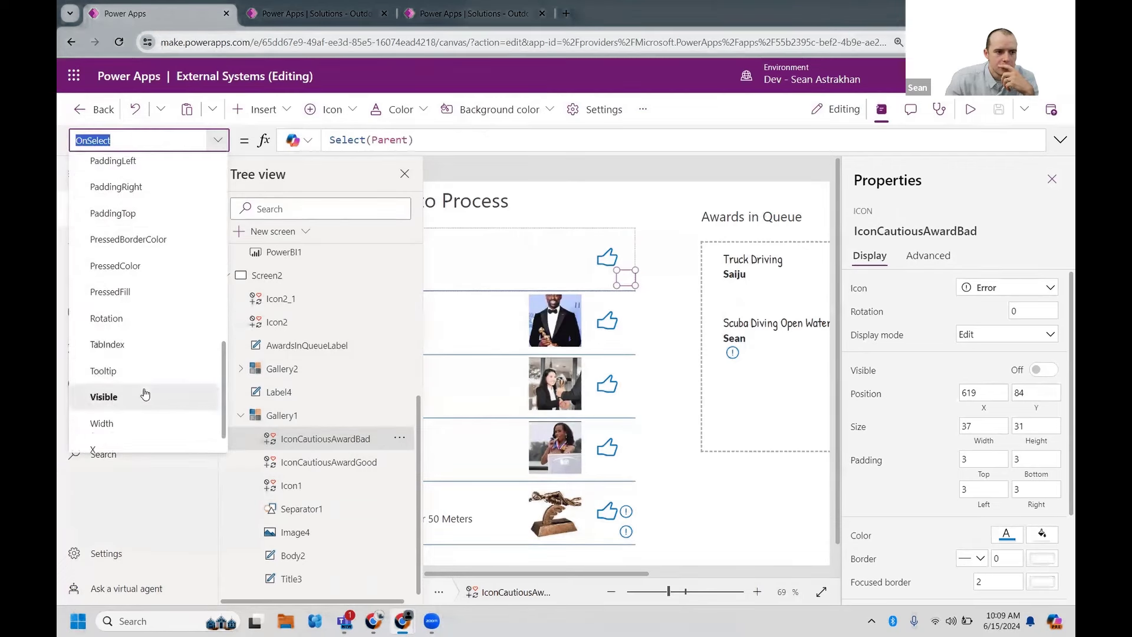
click(147, 392)
drag(832, 140, 247, 146)
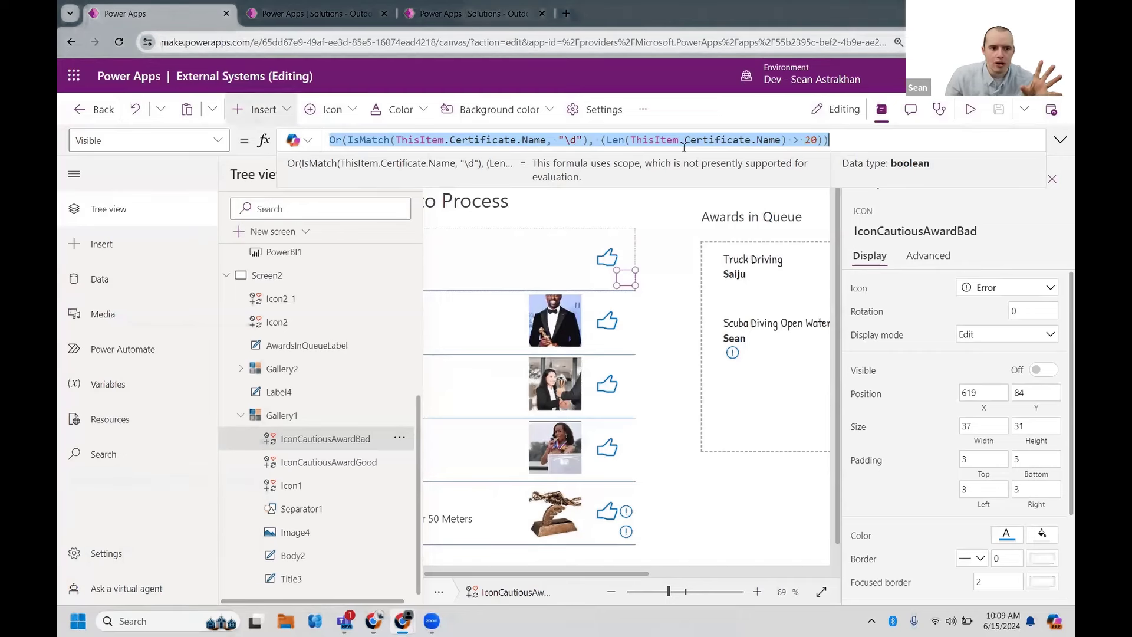
click(1053, 179)
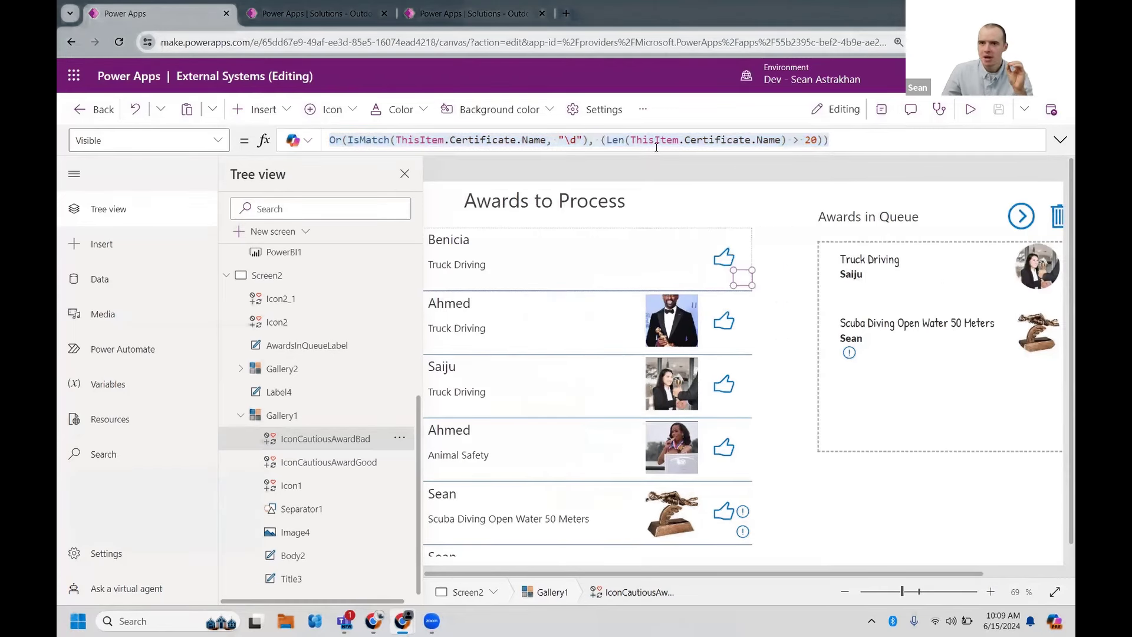
click(631, 138)
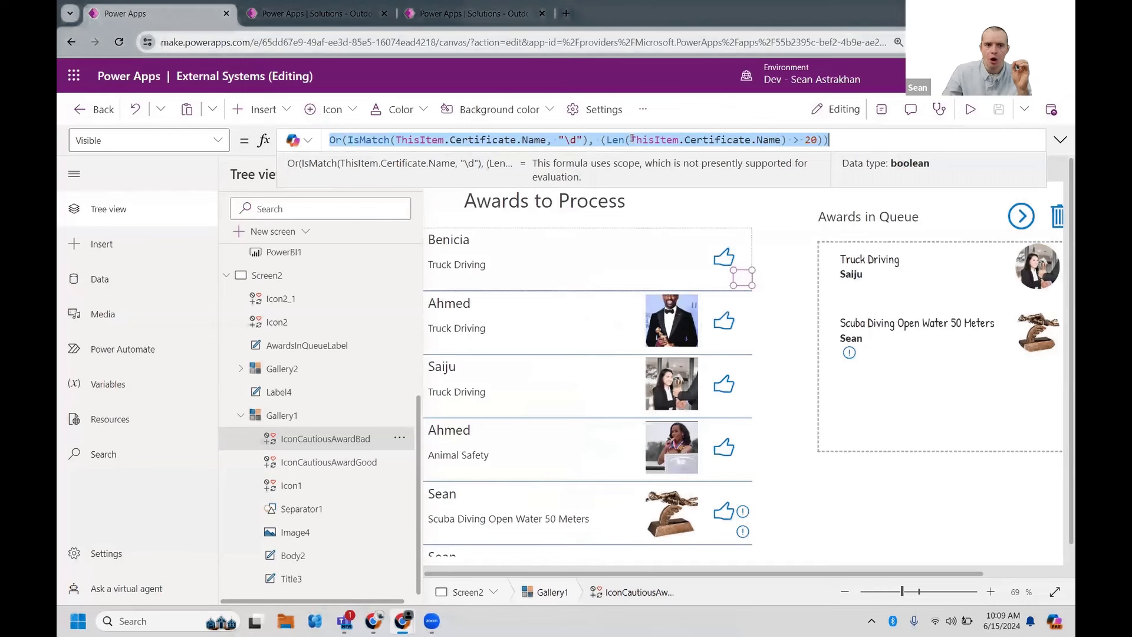
Examine the Visible formula of the warning icon Icon3_2 inside Gallery2, the awards queue gallery
click(871, 304)
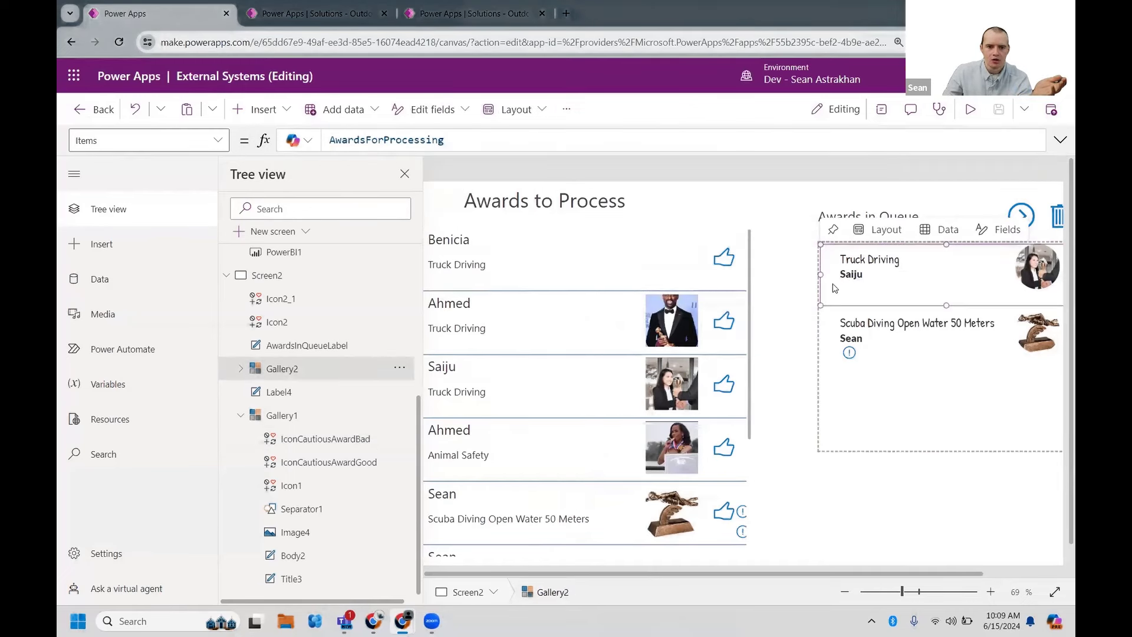
click(242, 369)
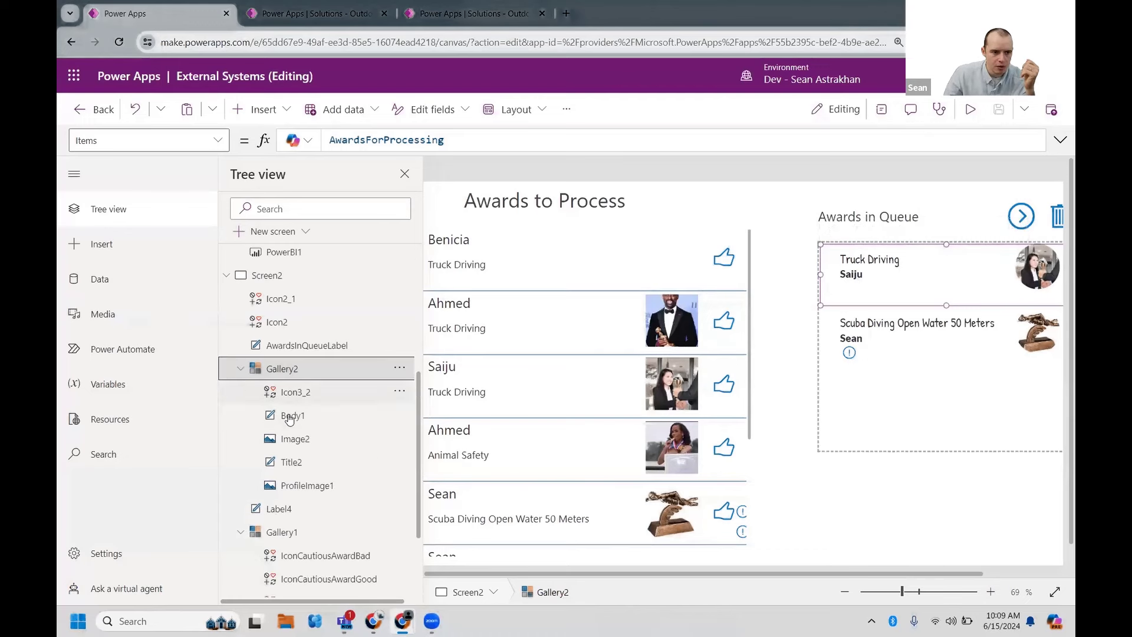
click(310, 400)
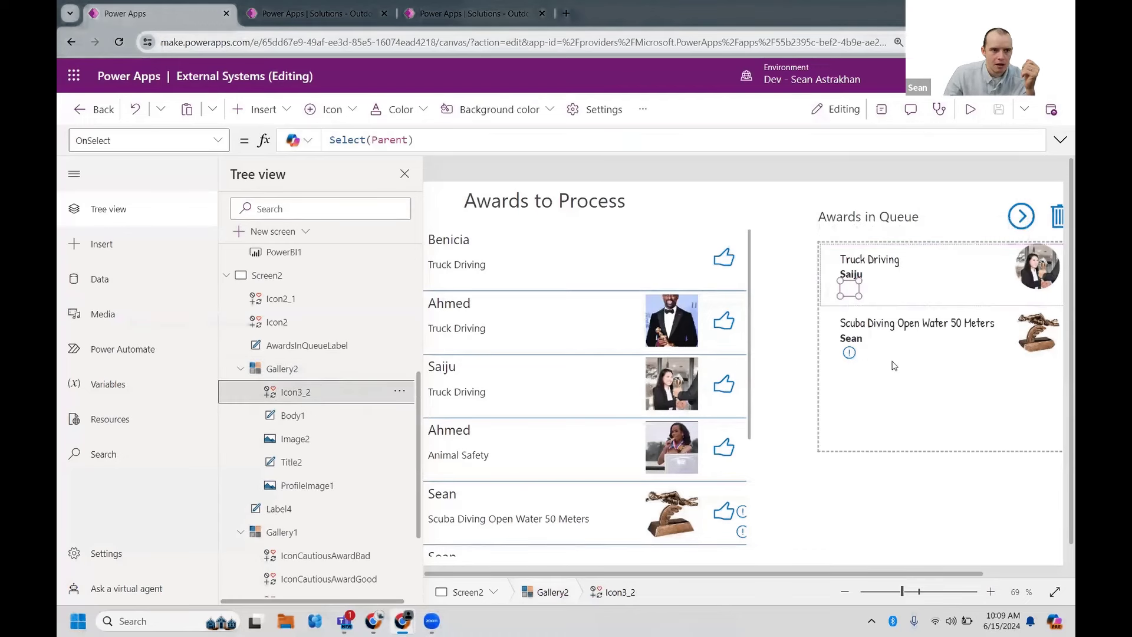
click(215, 142)
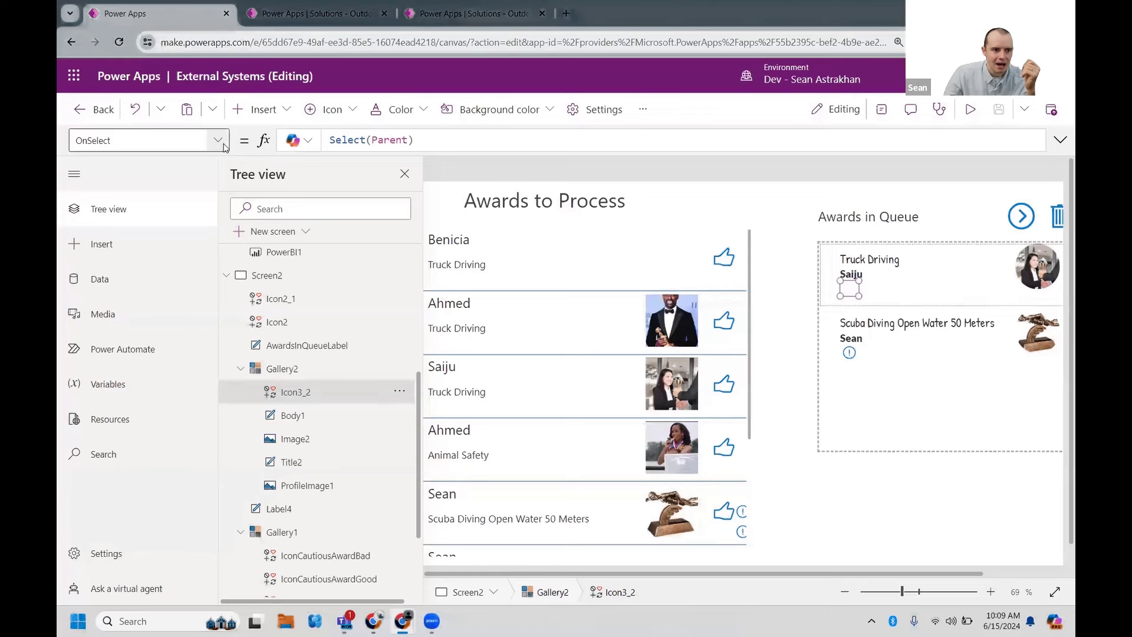
scroll(133, 354, down, 5)
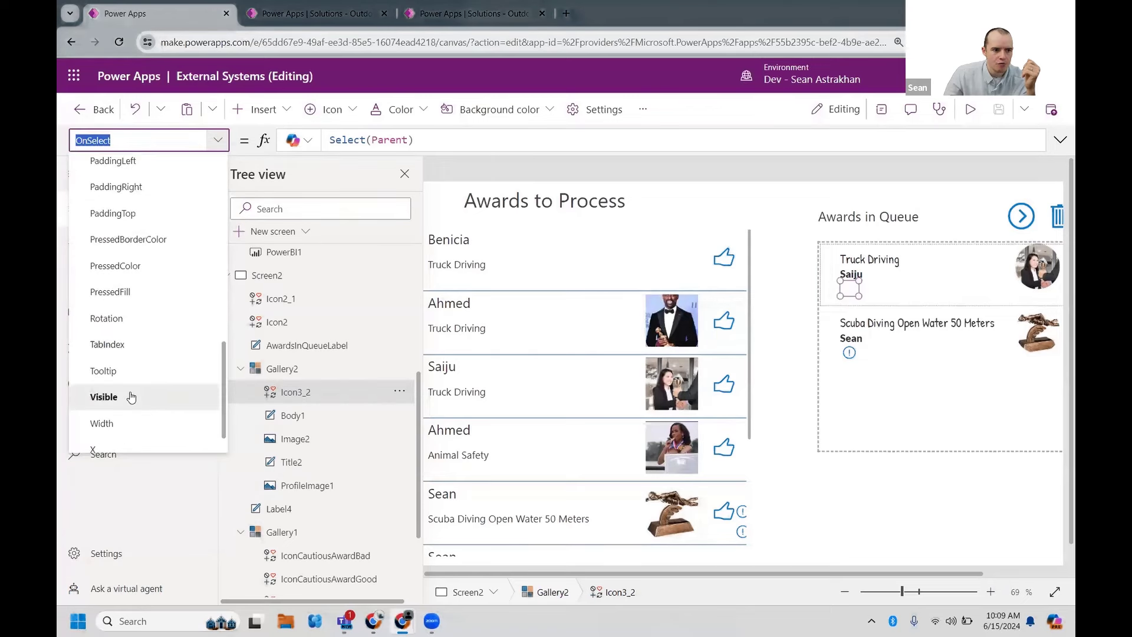
click(132, 394)
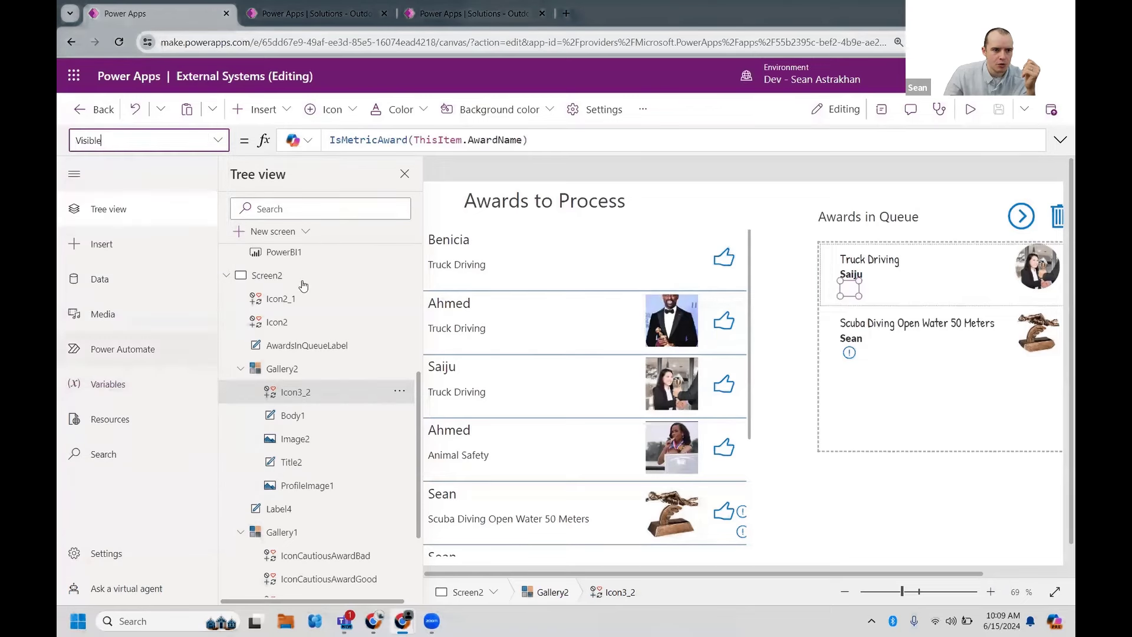
click(872, 298)
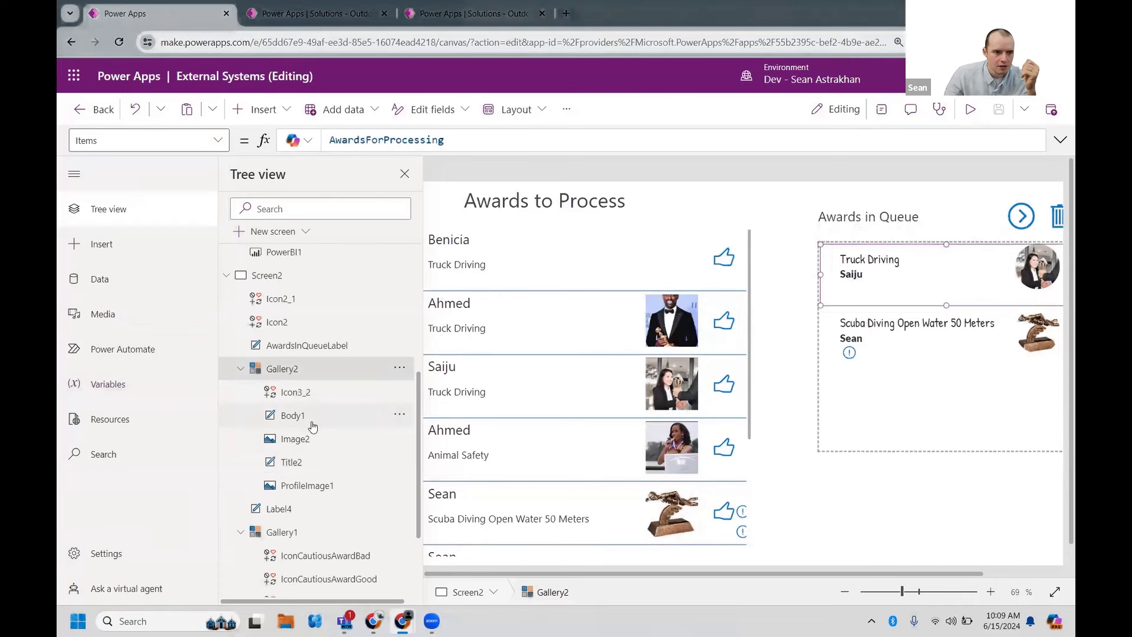
click(295, 392)
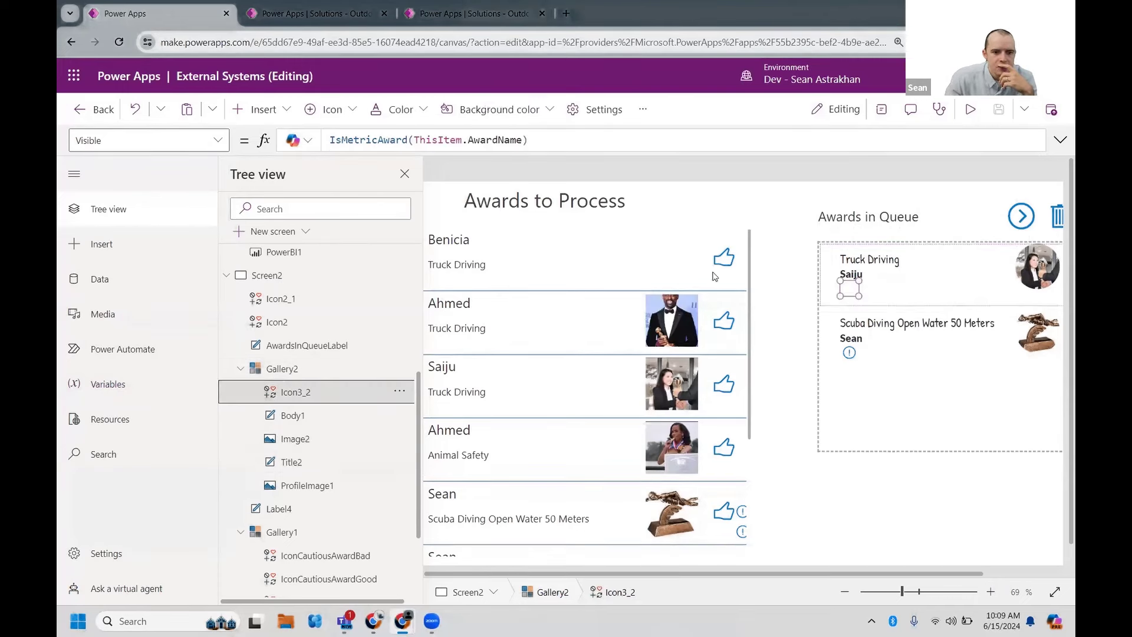
Revisit the Visible formula of IconCautiousAwardBad in Gallery1, and select the Body1 name label in the queue gallery
click(694, 270)
click(728, 270)
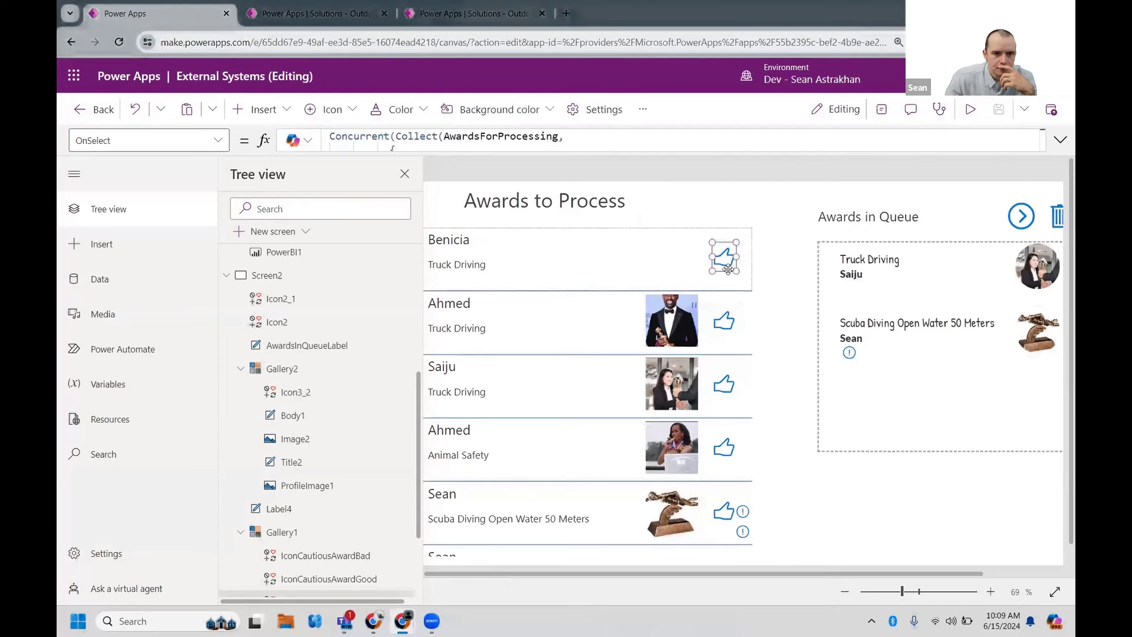
scroll(319, 387, down, 2)
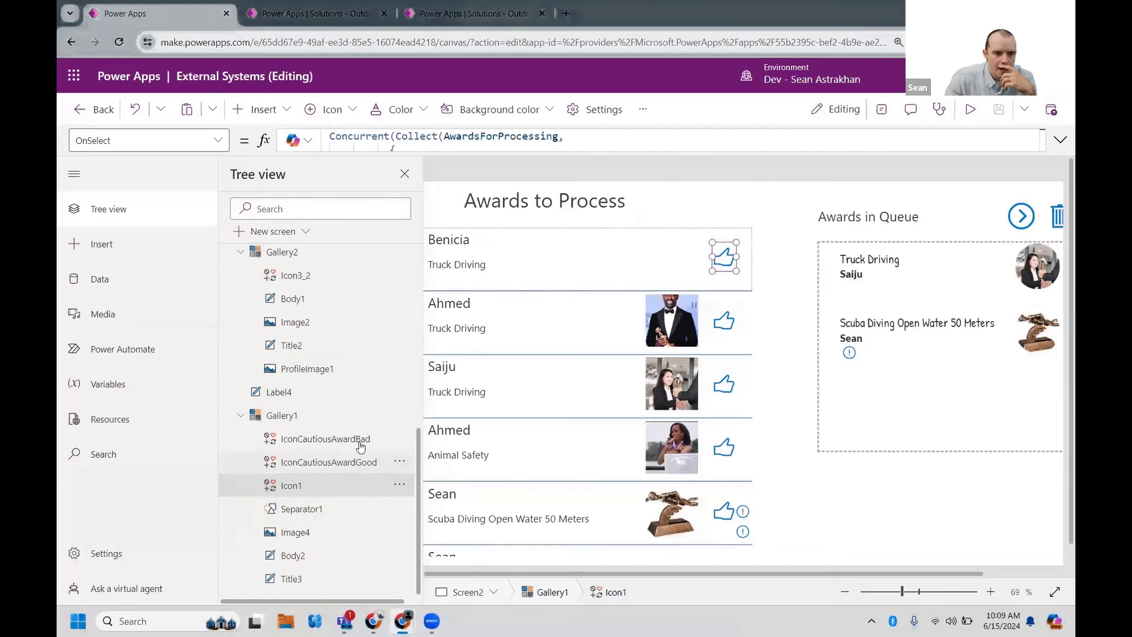
click(325, 439)
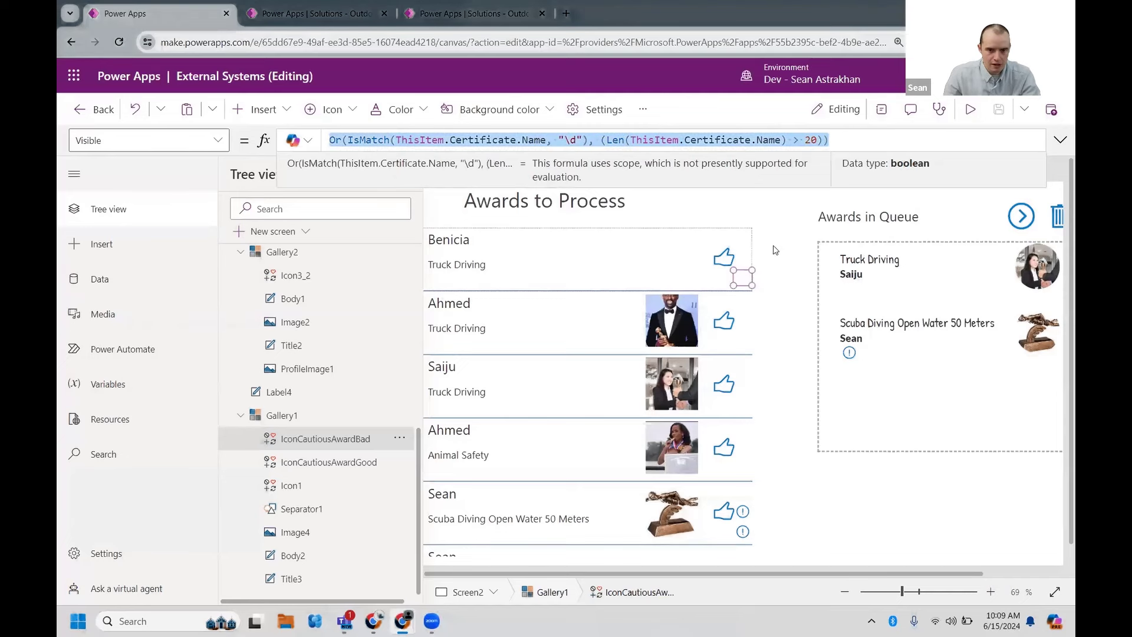
click(864, 286)
click(862, 275)
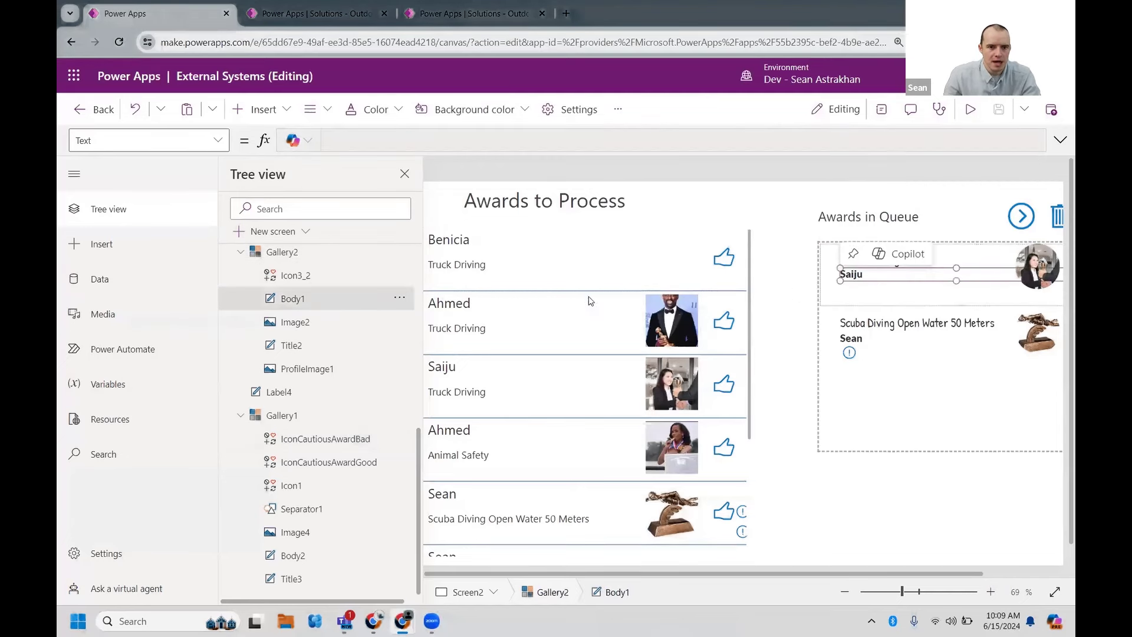
Try using Or(IsMatch(ThisItem.Certificate.Name, "\d"), (Len(ThisItem.Certificate.Name) > 20)) as the Visible formula of Icon3_2 in Gallery2, and undo it
click(295, 276)
click(557, 142)
key(ctrl+a)
text(Or(IsMatch(ThisItem.Certificate.Name, "\d"), (Len(ThisItem.Certificate.Name) > 20)))
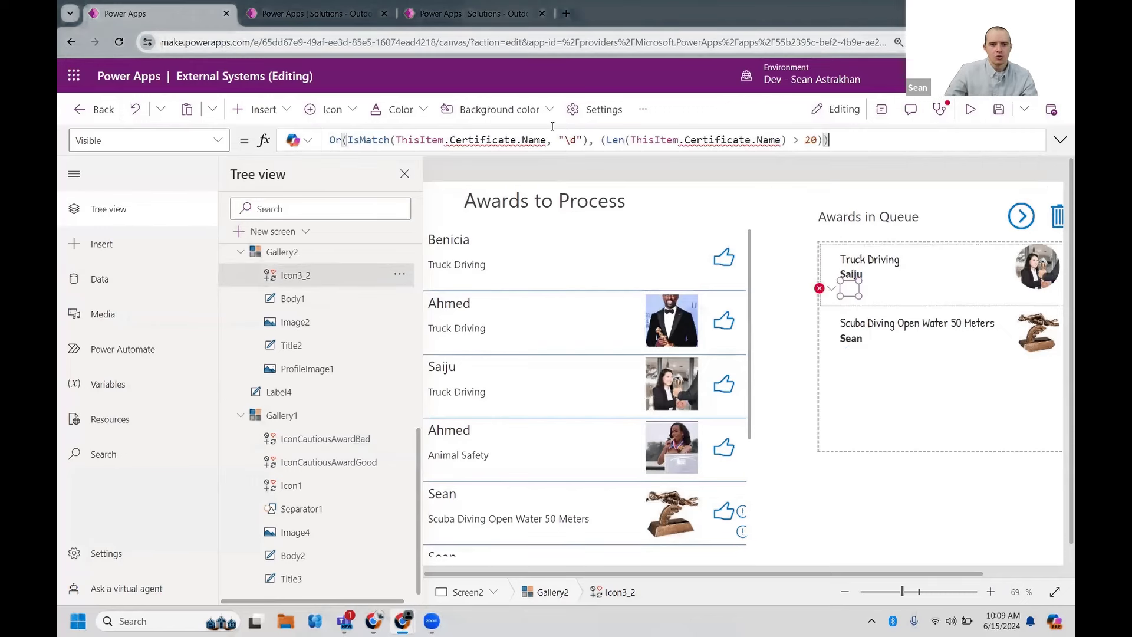
mouse_move(676, 139)
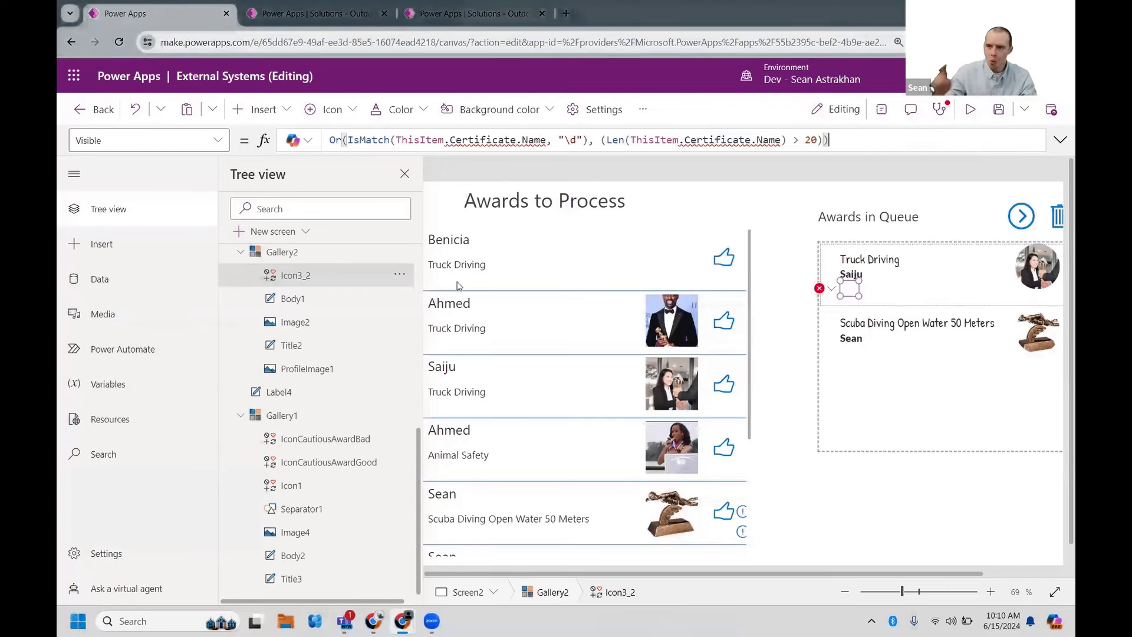
key(ctrl+z)
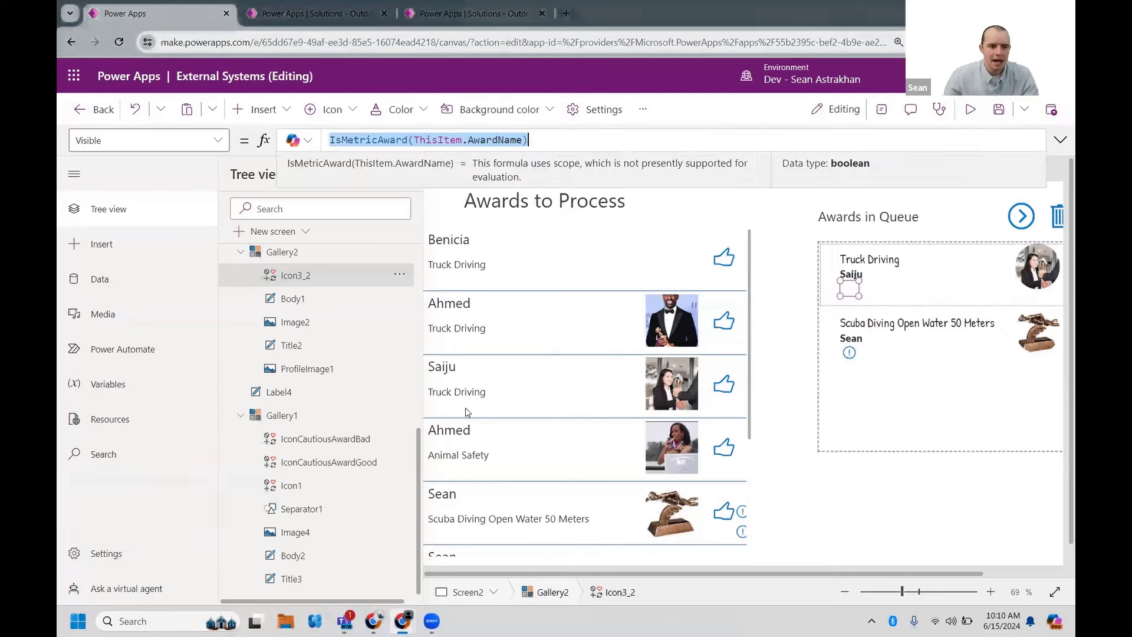
Switch to the presentation to check the Liskov Principle slide on reusable components, and return to the External Systems app editor
click(367, 624)
key(Right)
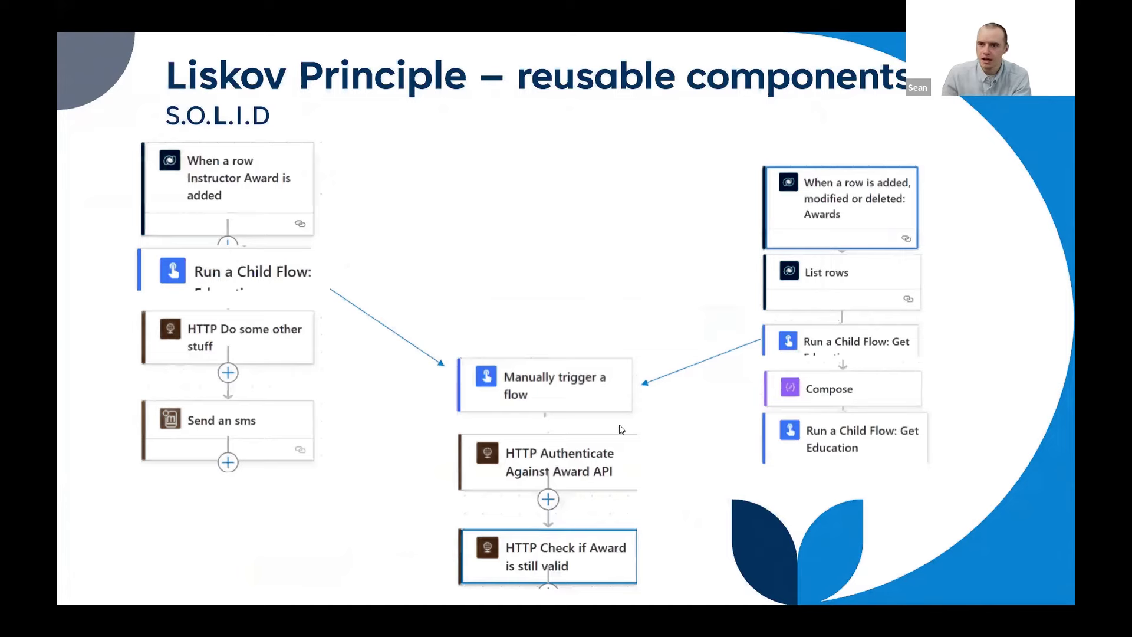
key(Escape)
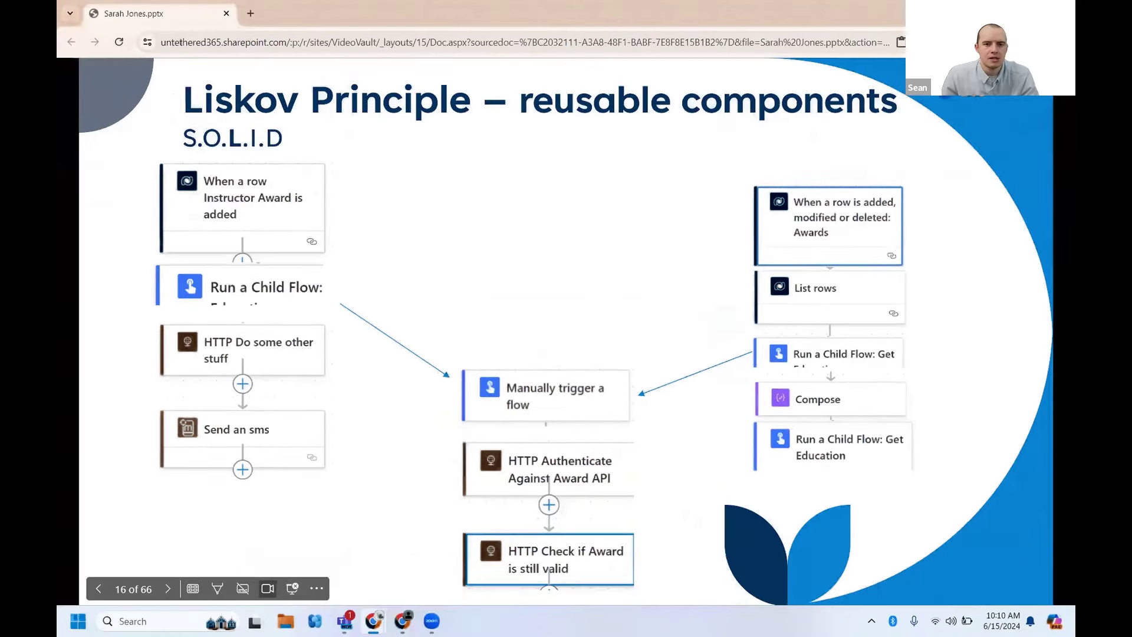
key(alt+Tab)
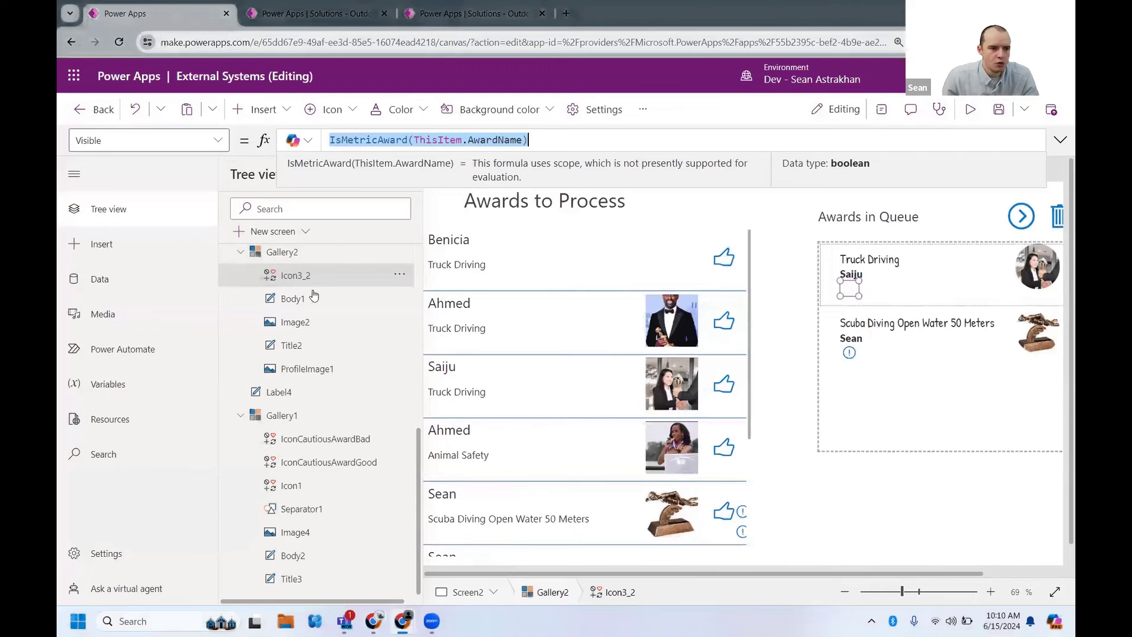
Examine the IsMetricAward function definition in the App object's Formulas property and highlight the whole line
scroll(301, 248, up, 5)
click(297, 256)
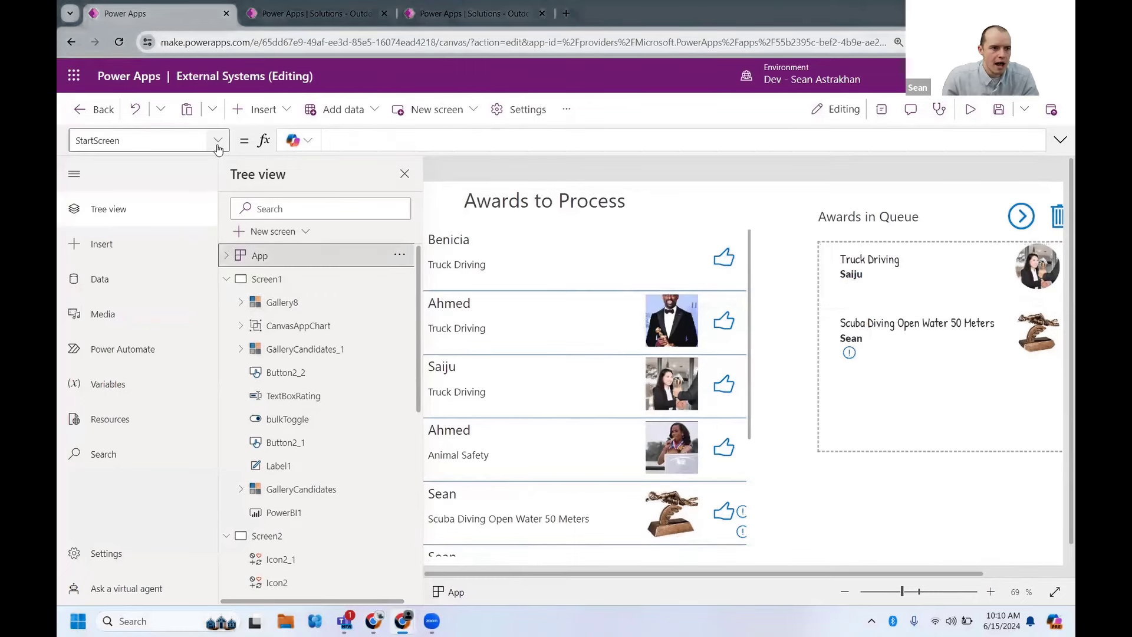
click(218, 142)
click(156, 254)
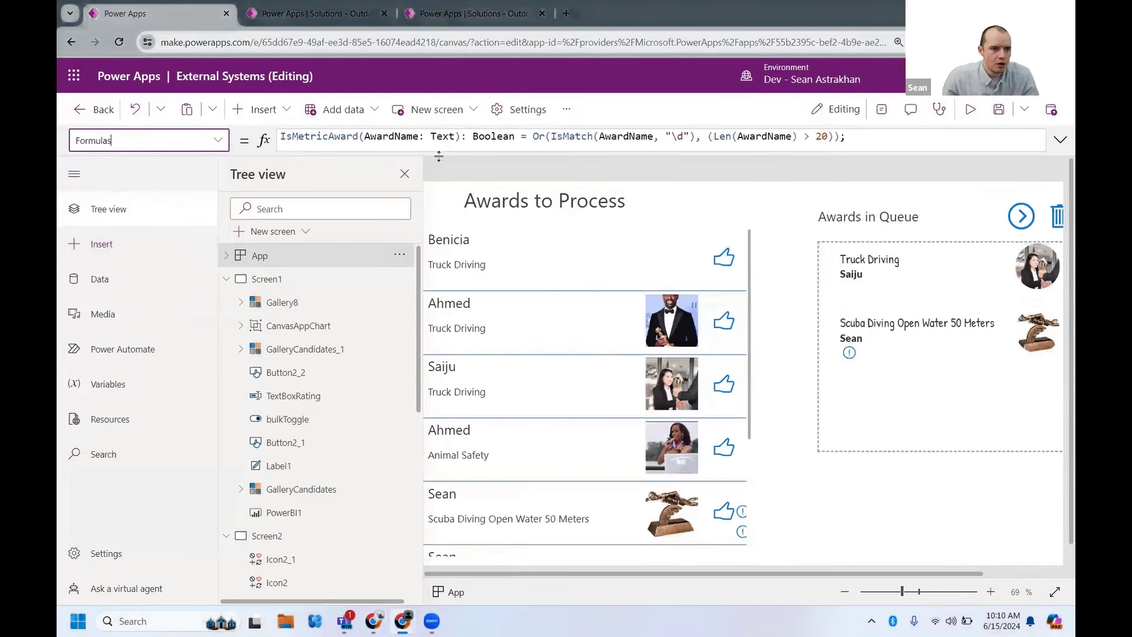
triple_click(430, 136)
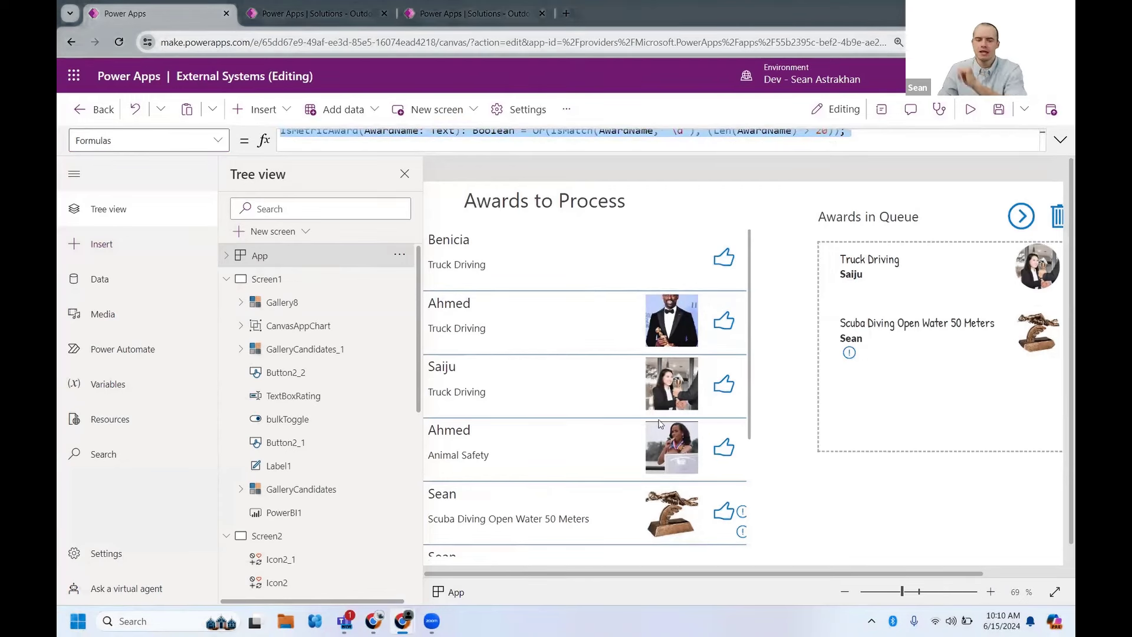
Examine the Visible formula of IconCautiousAwardGood in the Awards to Process gallery and select its IsMetricAward call
click(673, 267)
click(725, 260)
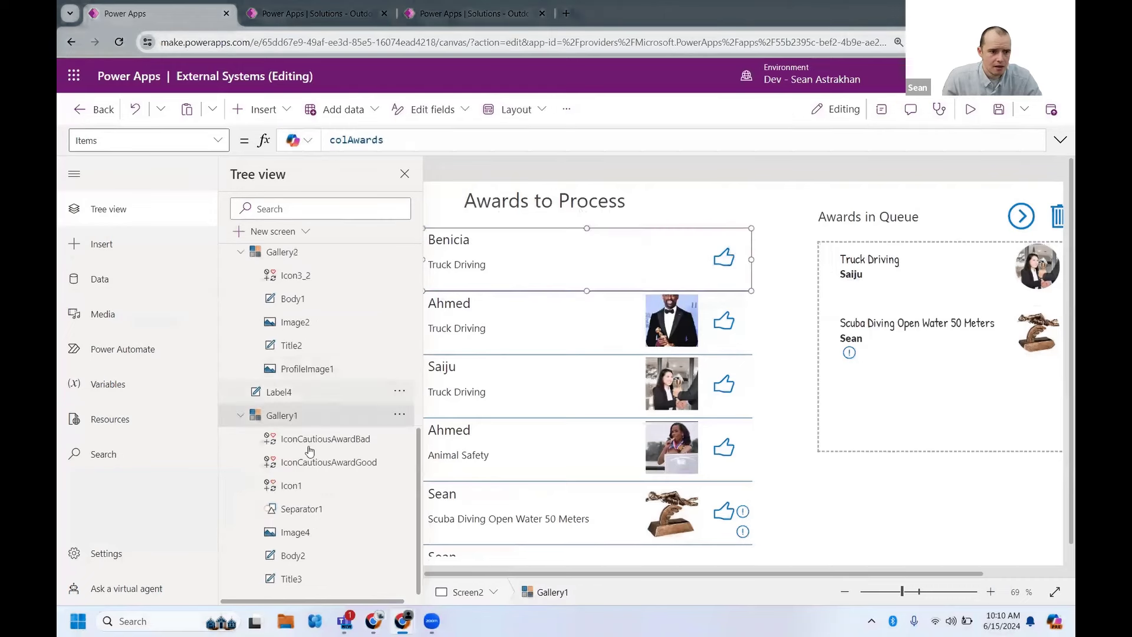
click(329, 462)
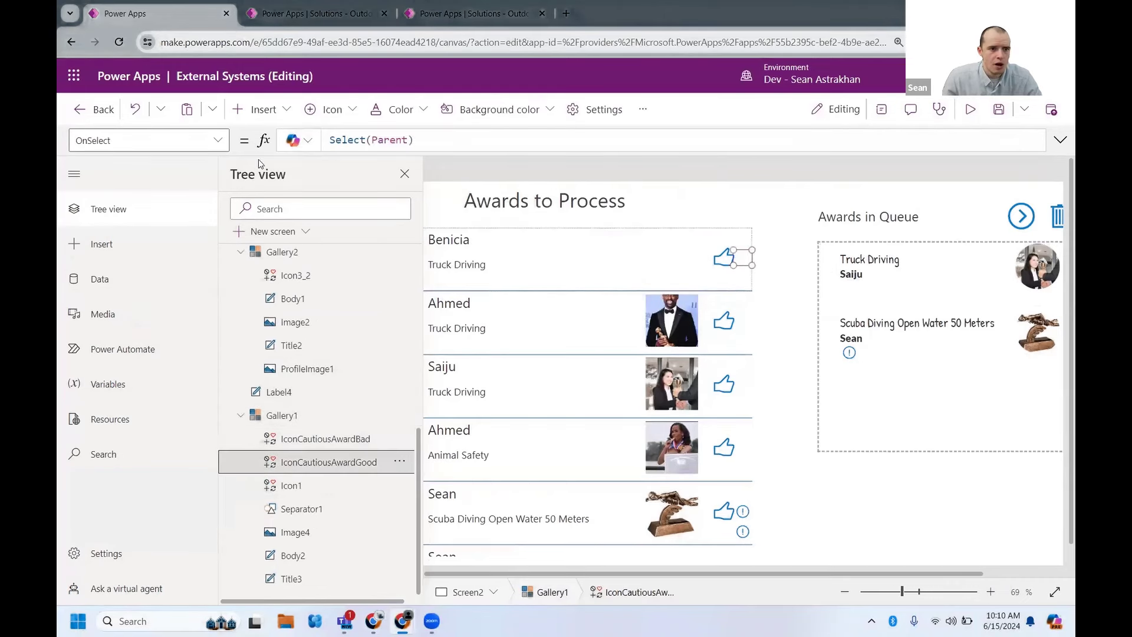
click(216, 142)
scroll(143, 367, down, 5)
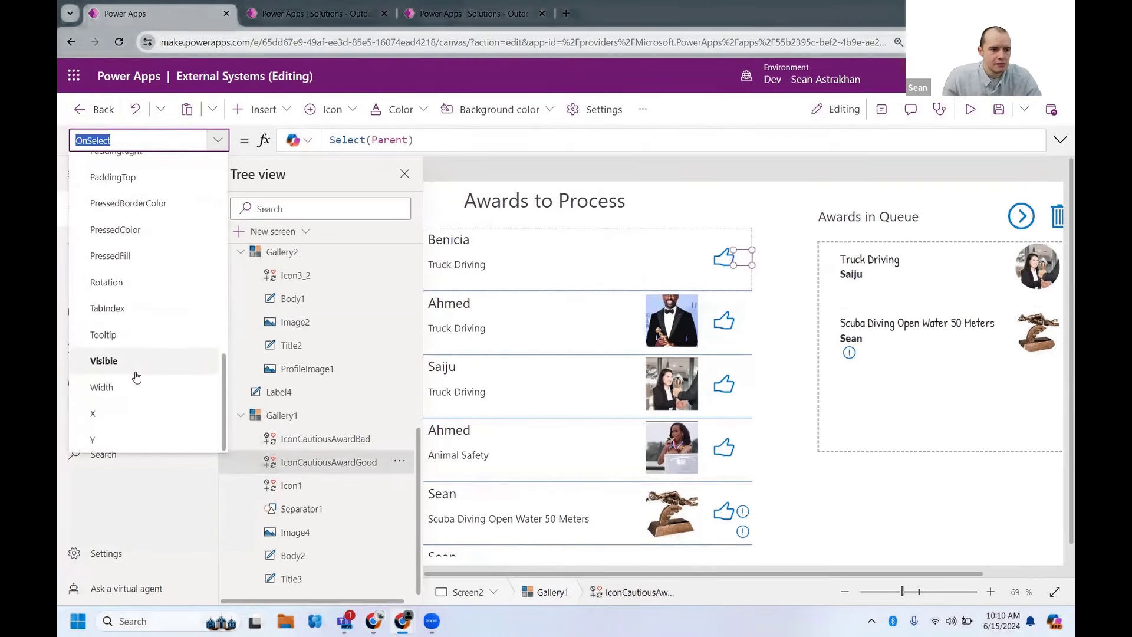
click(134, 374)
drag(569, 140, 307, 134)
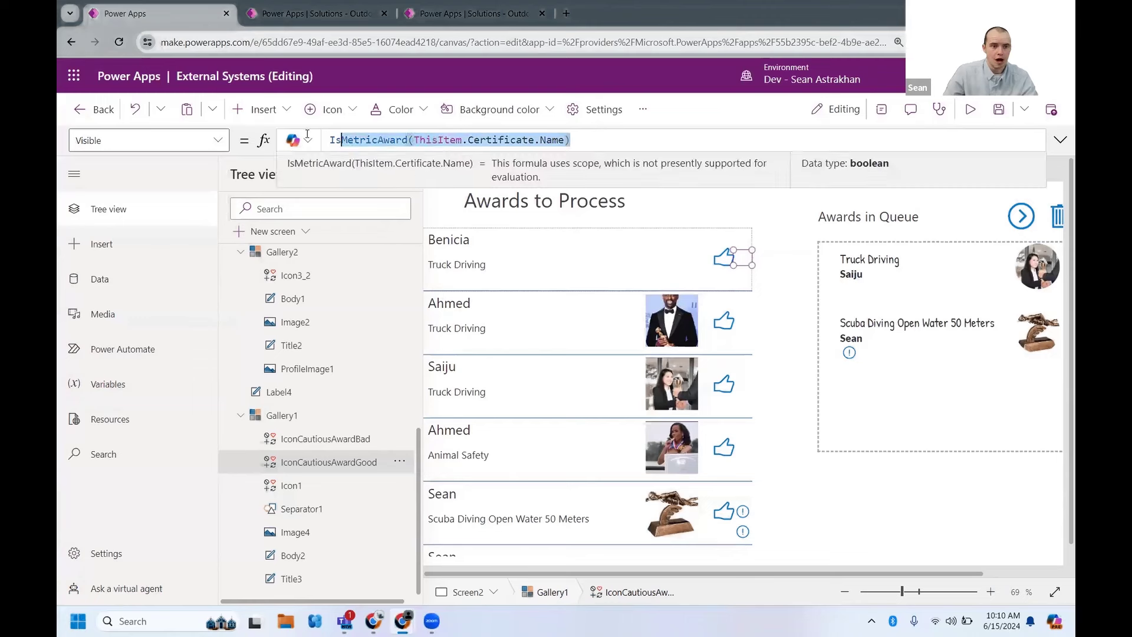
Try using IsMetricAward(ThisItem.Certificate.Name) as the Visible formula of Icon3_2 in the queue gallery, and undo it
click(902, 280)
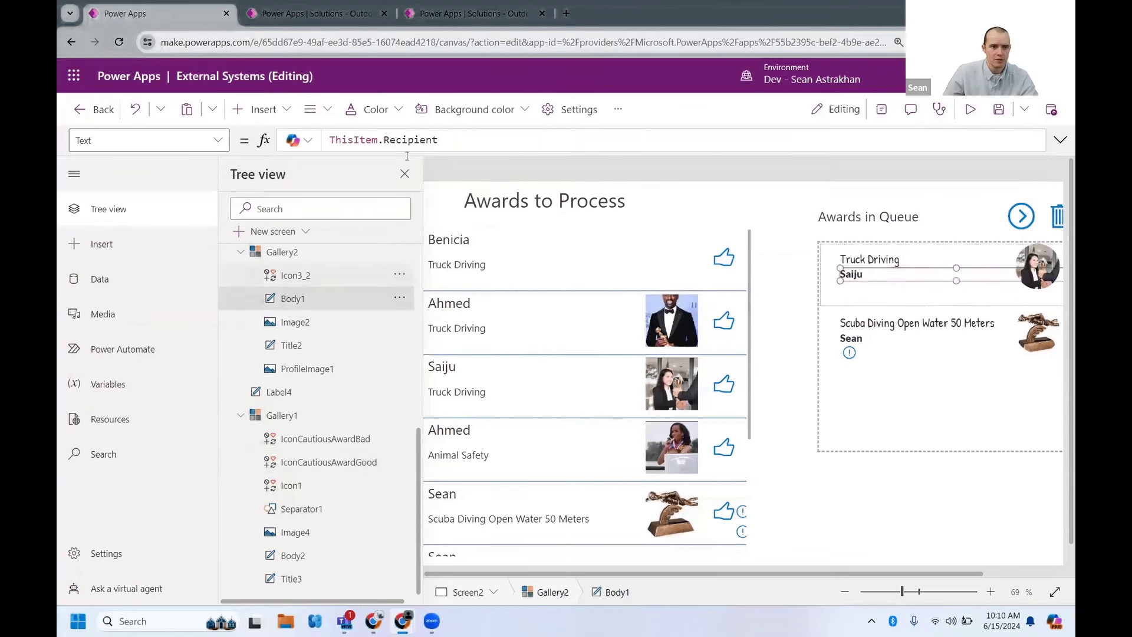
click(295, 276)
click(530, 140)
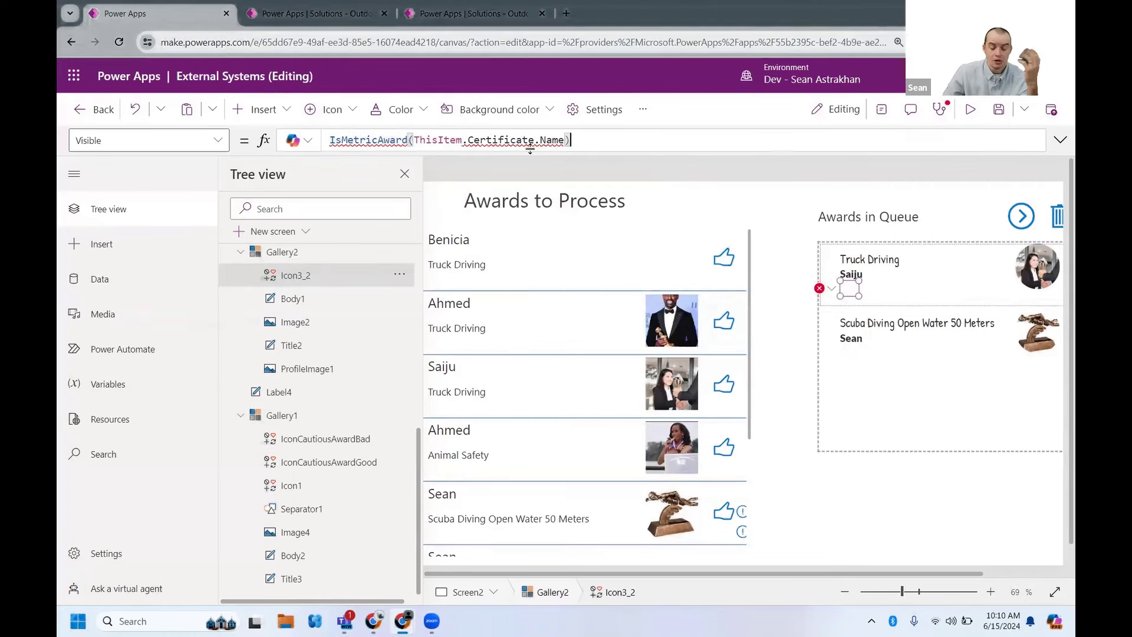
key(ctrl+z)
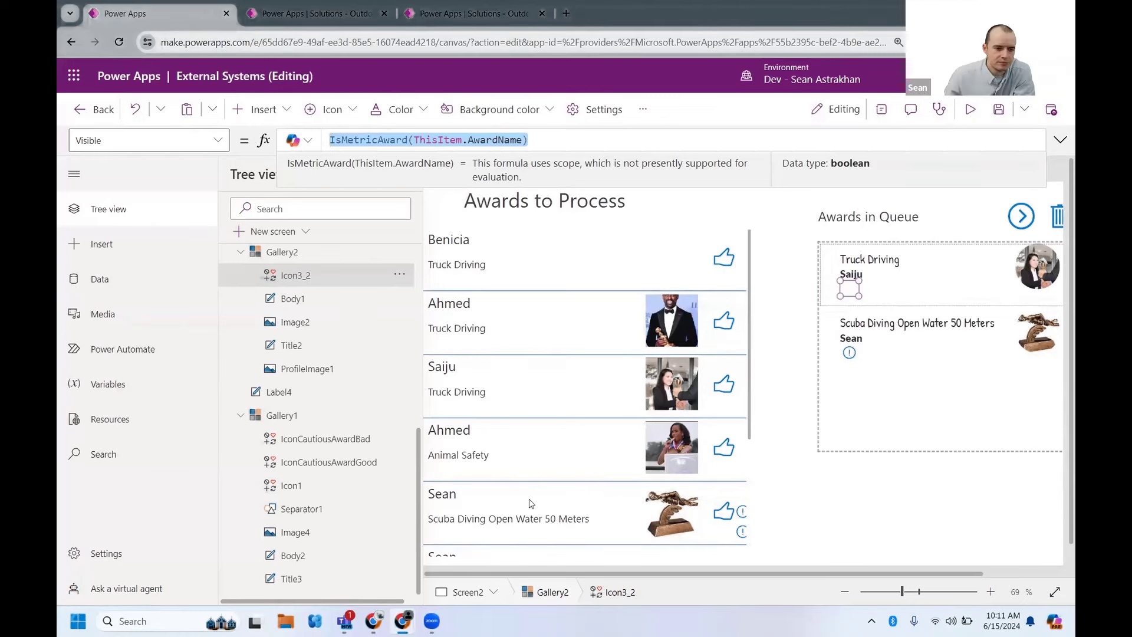
Switch to the presentation and advance to the Show Error Handler for Teams slide
mouse_move(380, 625)
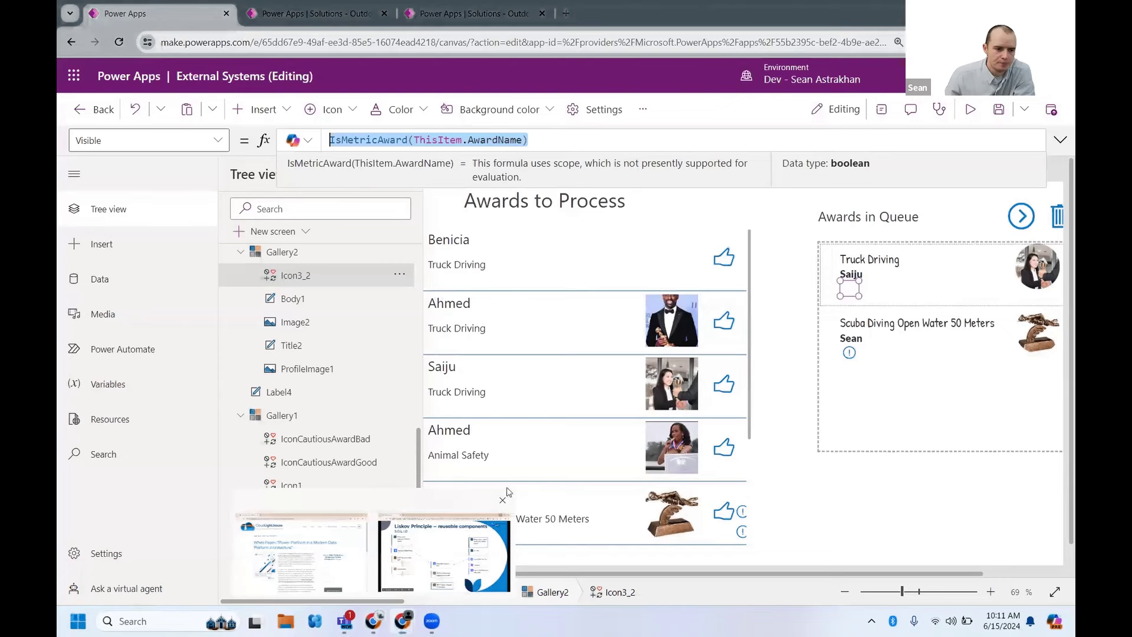
click(446, 543)
key(Right)
key(Right)
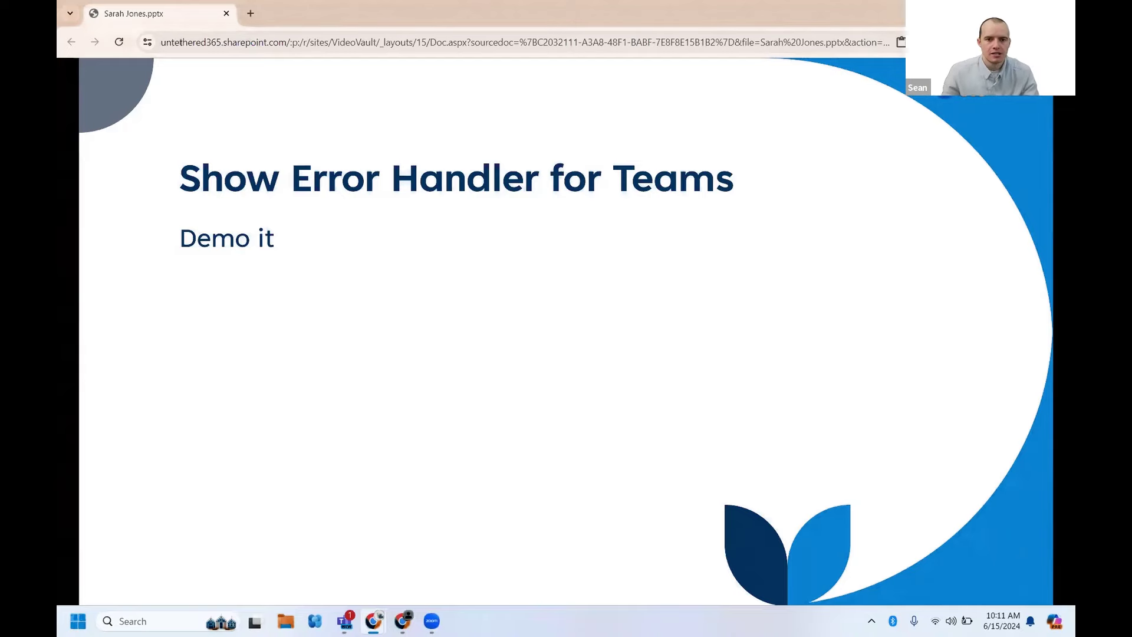
Switch back to Power Apps and list the cloud flows of the Outdoor Contracts solution
key(alt+Tab)
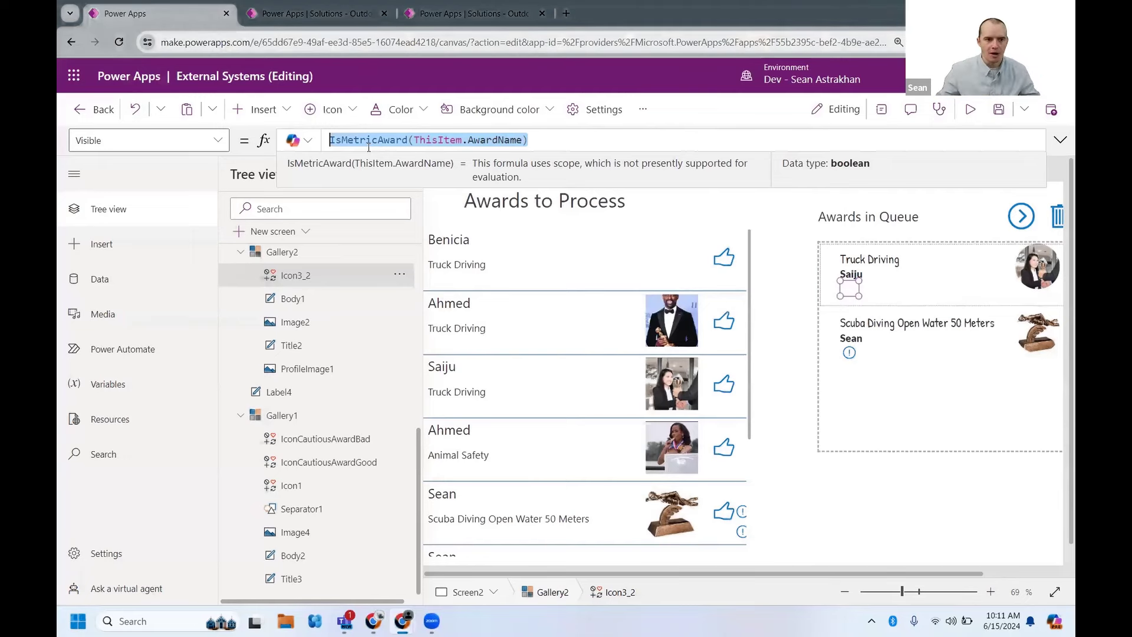
click(327, 12)
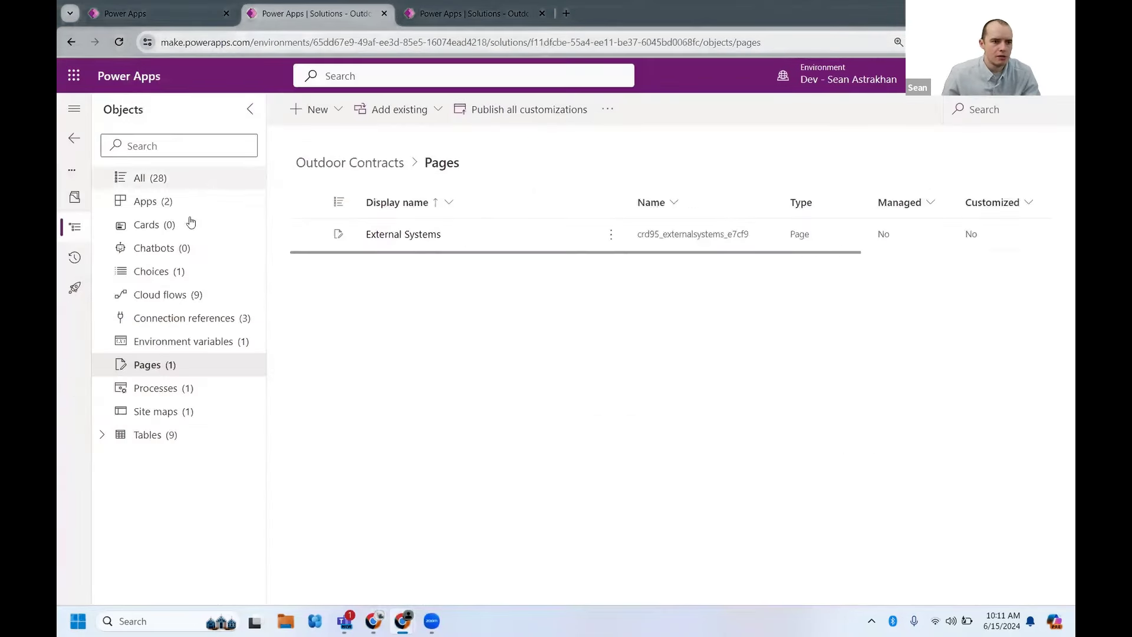
click(168, 295)
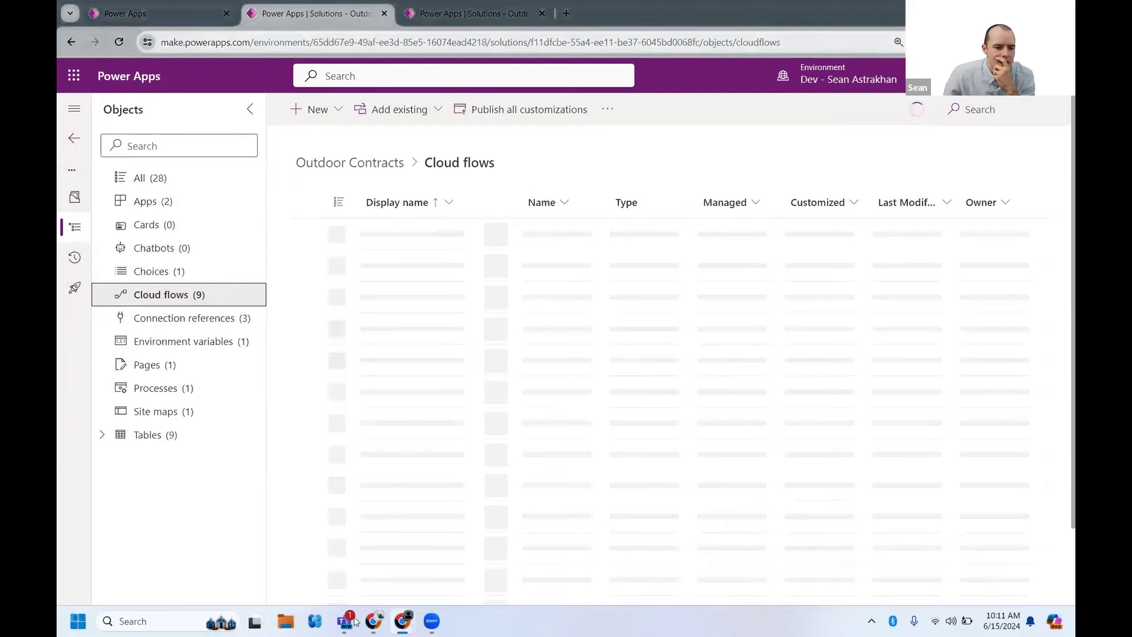
Open the Error Handler Notifier flow in the flow editor and examine the inputs of its manual trigger
mouse_move(378, 618)
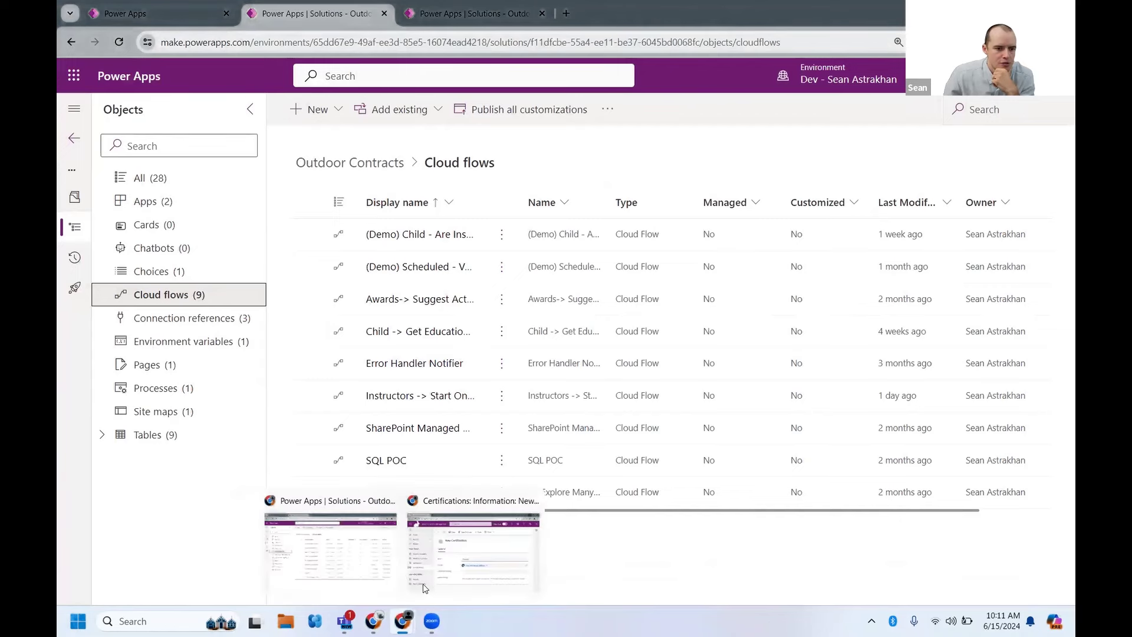
click(377, 563)
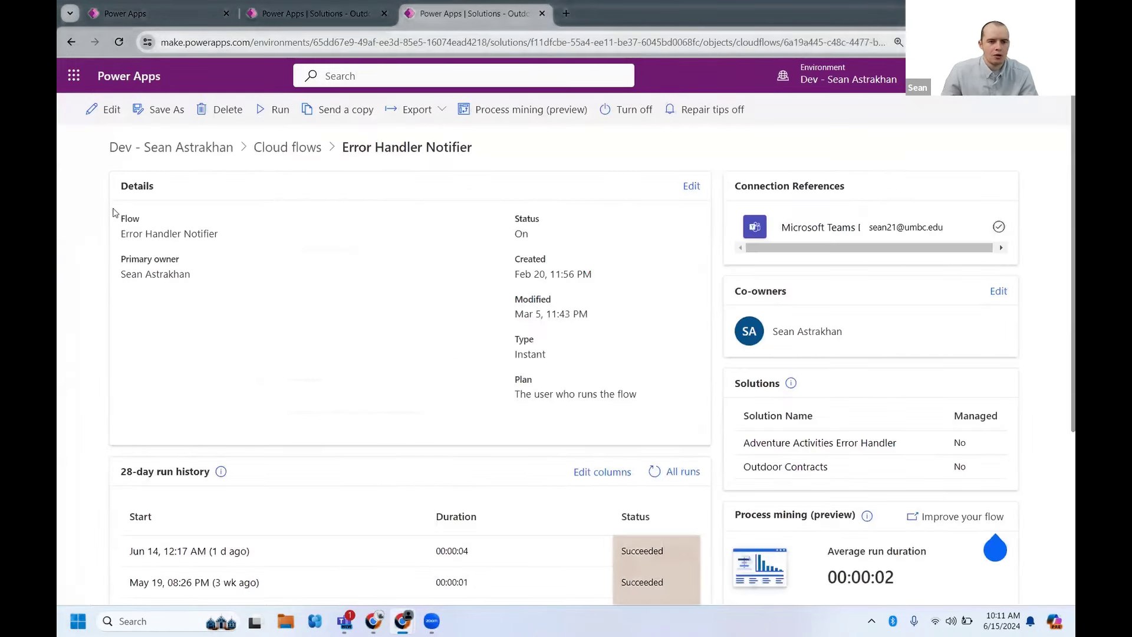
click(104, 109)
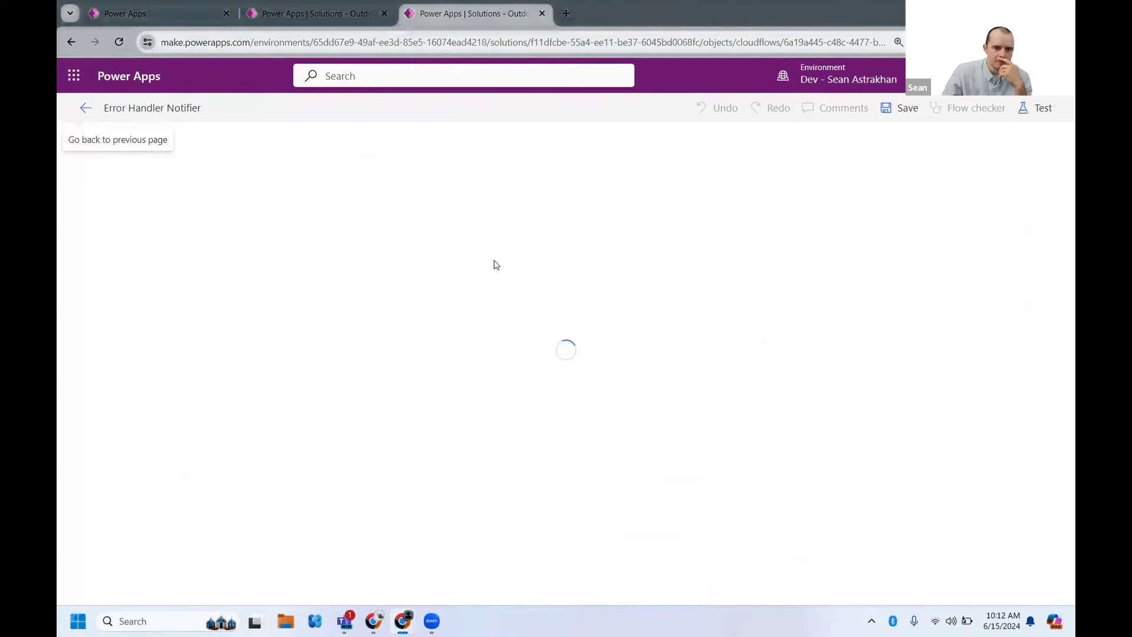
click(495, 155)
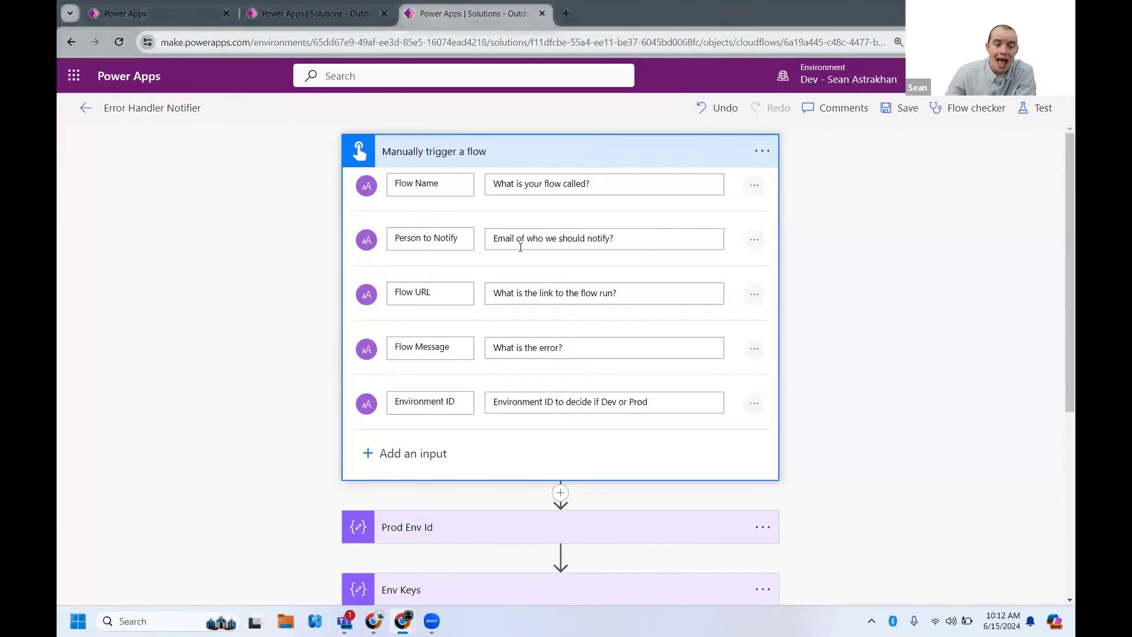
Examine the Error Handler Notifier's Teams action, Post message in a chat or channel copy, and return to the trigger
scroll(520, 246, down, 5)
click(454, 462)
scroll(516, 321, down, 4)
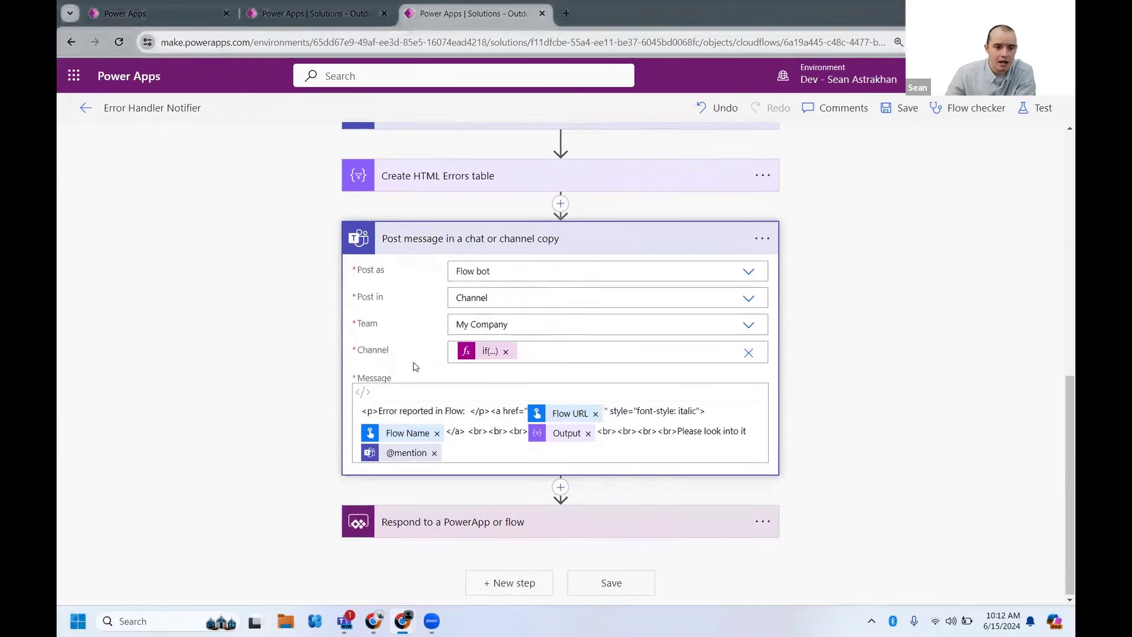
scroll(621, 292, up, 10)
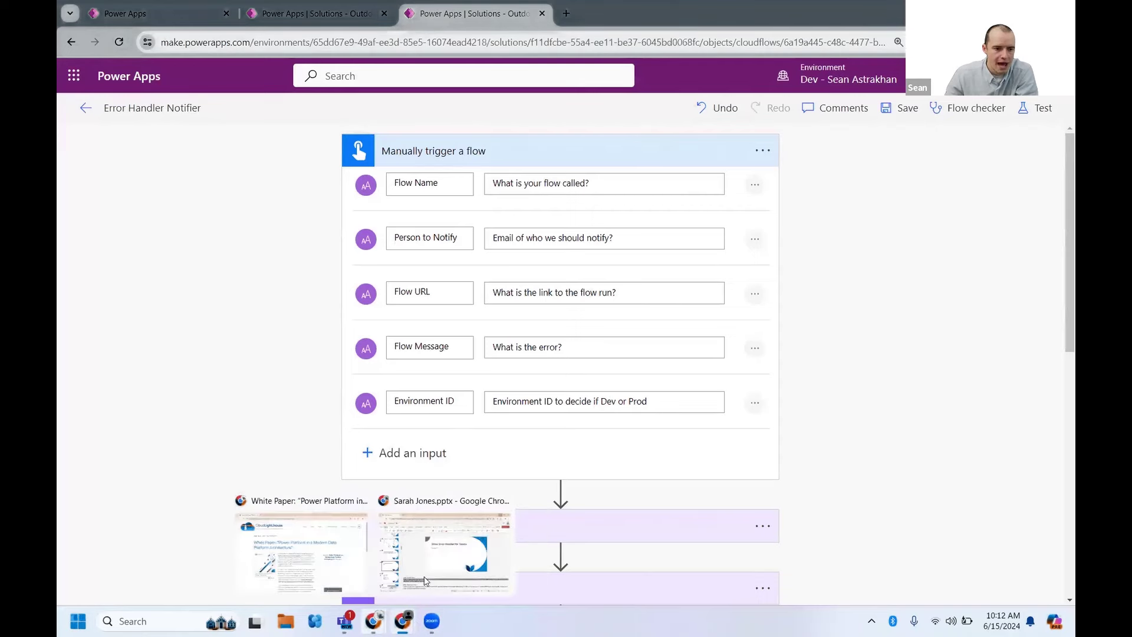
Open the Instructors -> Start Onboarding Process flow in a new browser tab from the presentation's link to the other flow
click(446, 562)
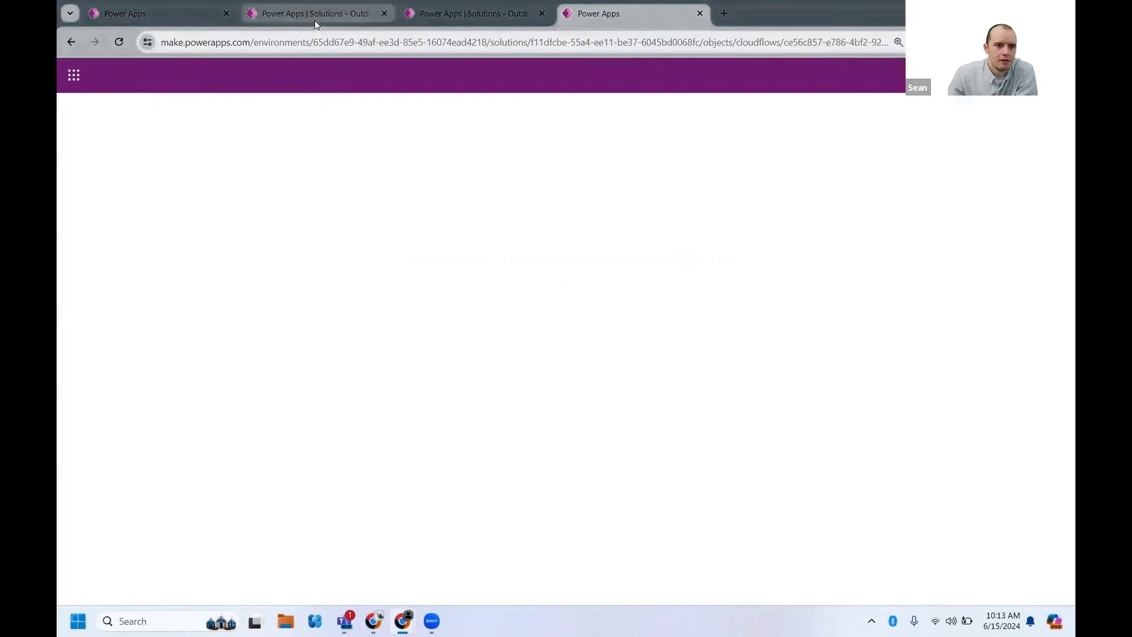
click(313, 13)
click(118, 18)
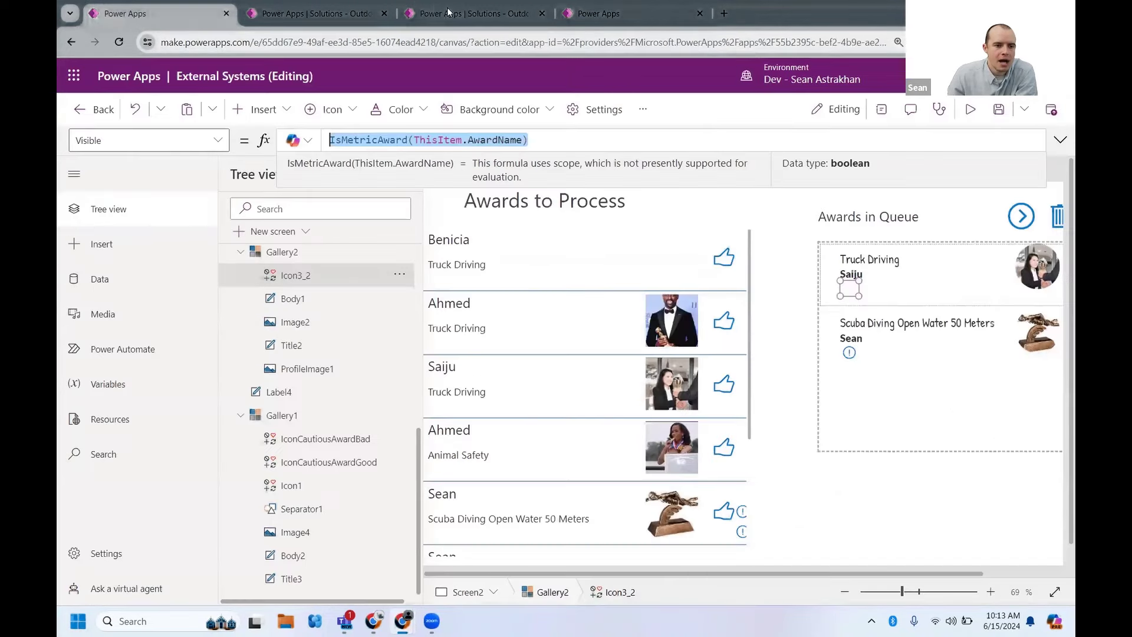
click(466, 13)
click(642, 12)
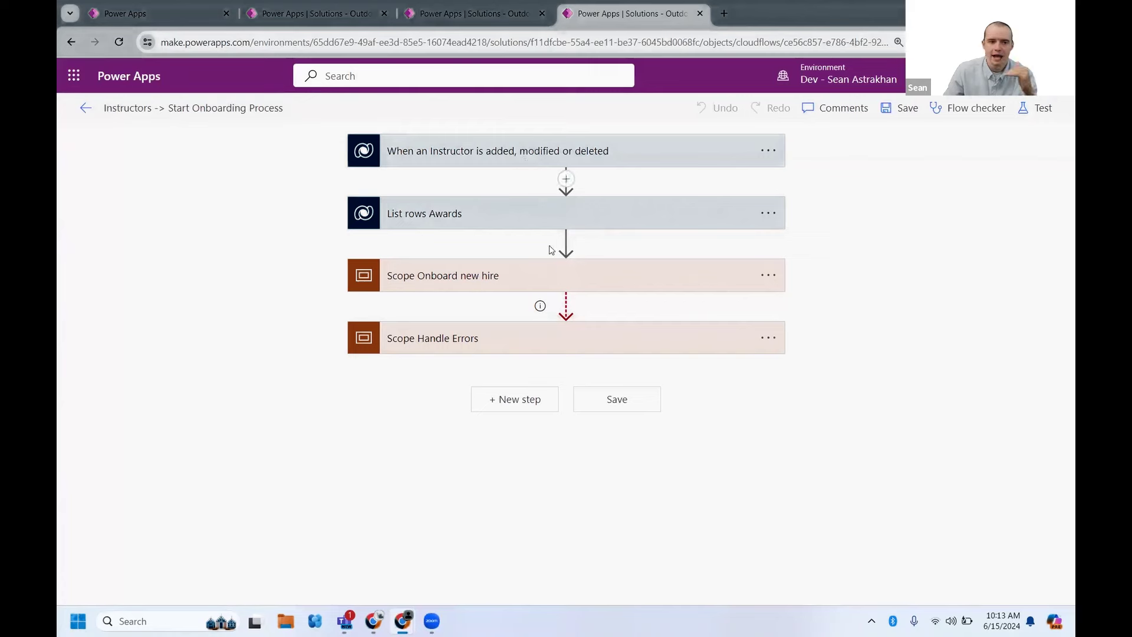
Expand Scope Handle Errors and its Run a Child Flow action, and compare the parameters with the Error Handler Notifier's trigger inputs
click(478, 343)
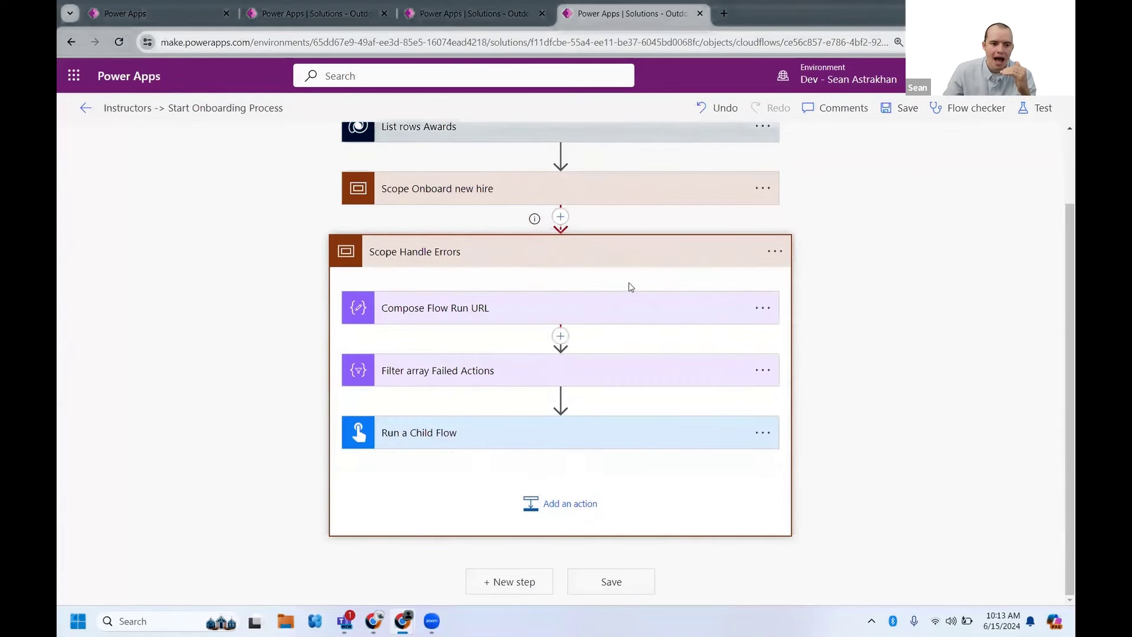
click(504, 434)
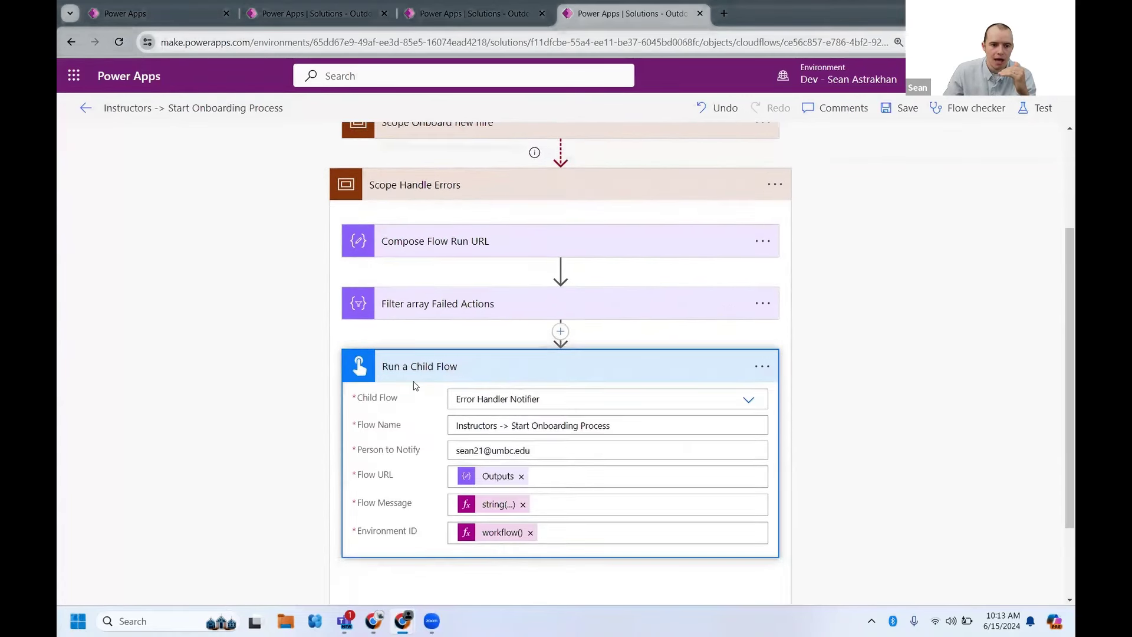
click(471, 13)
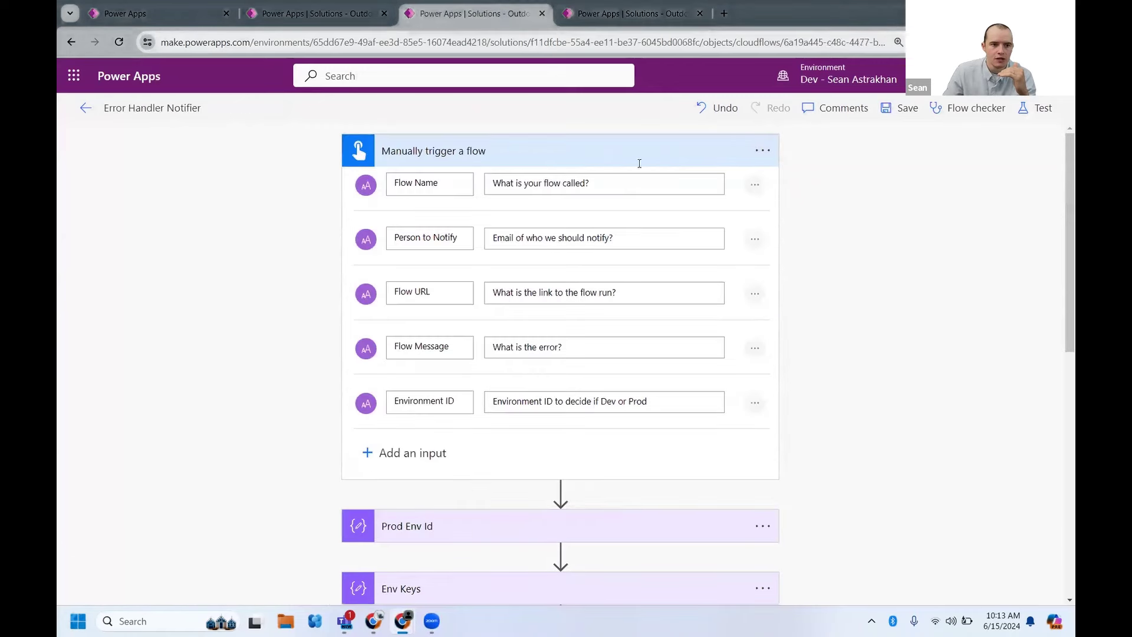
click(624, 13)
scroll(575, 348, up, 3)
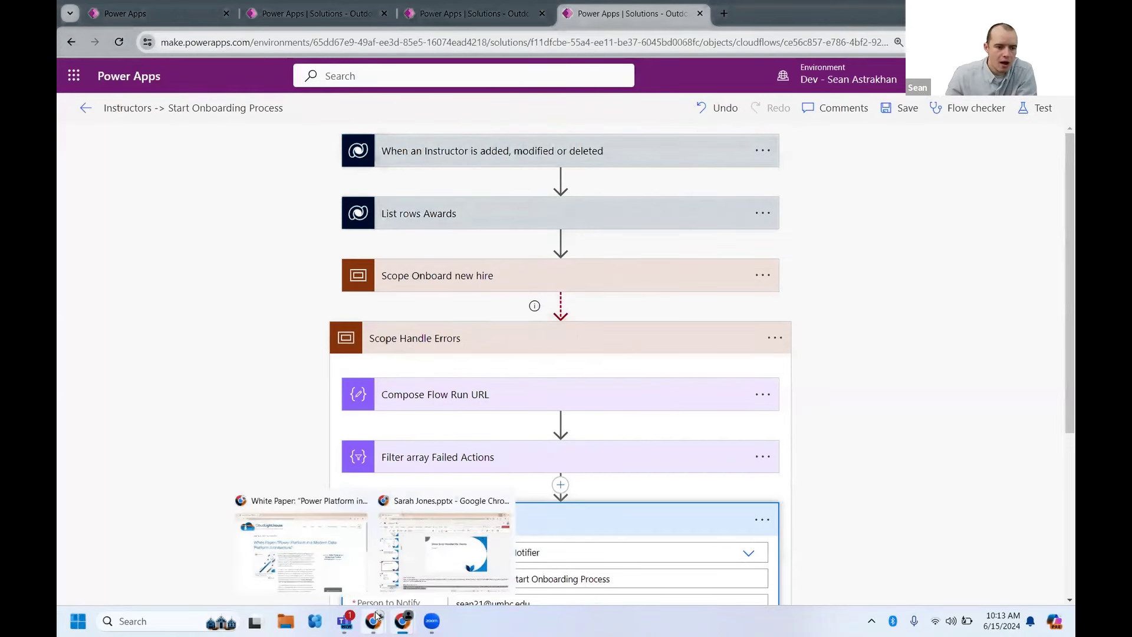
Switch to the PowerPoint presentation, present from the current slide, and reveal all seven points on the Think Bigger slide
click(510, 489)
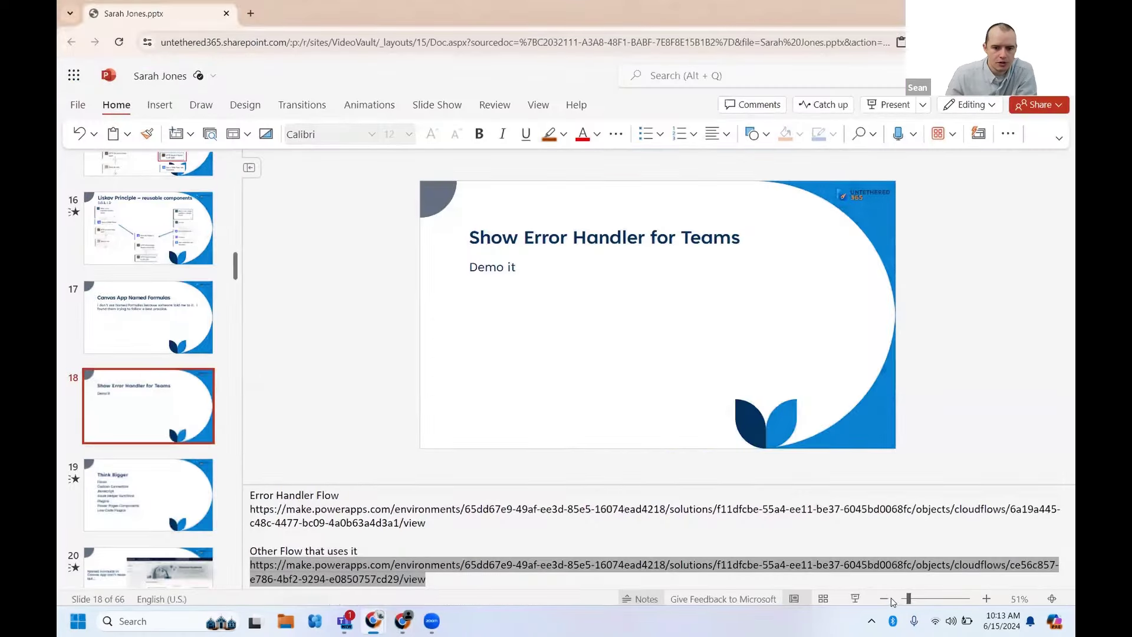
key(shift+F5)
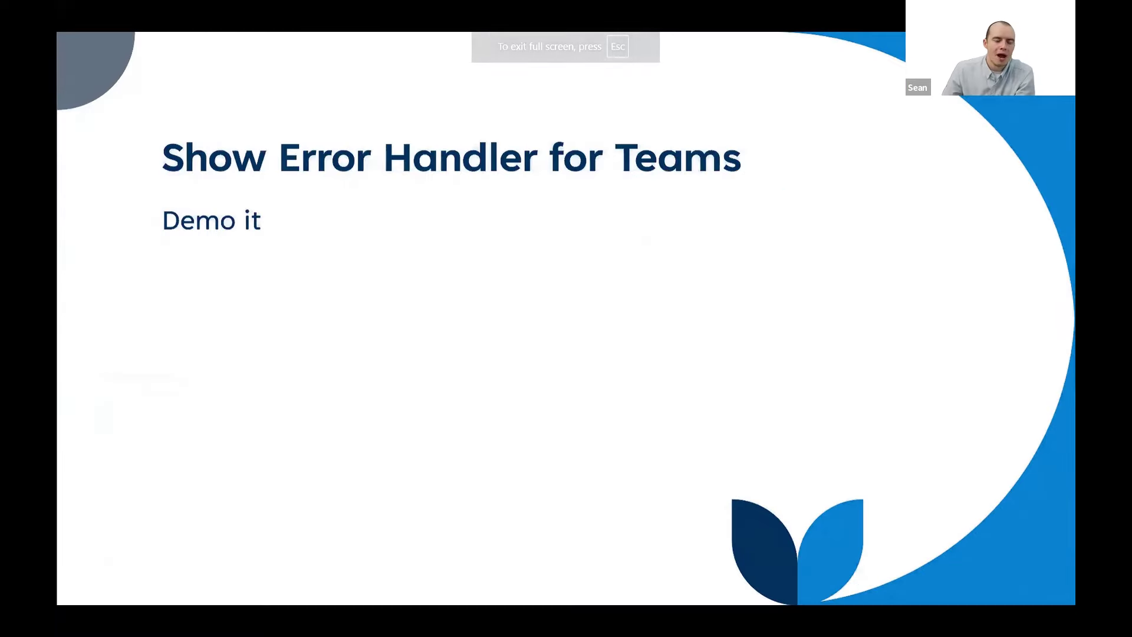
key(Right)
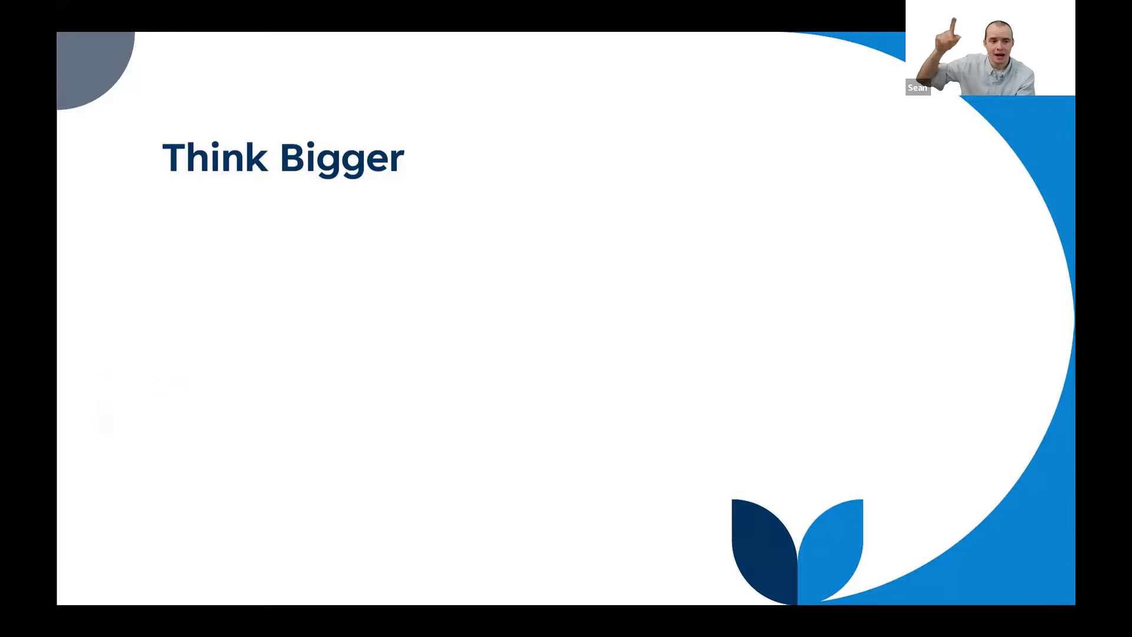
key(Right)
key(Right)
key(Right)
key(Right)
key(Right)
key(Right)
key(Right)
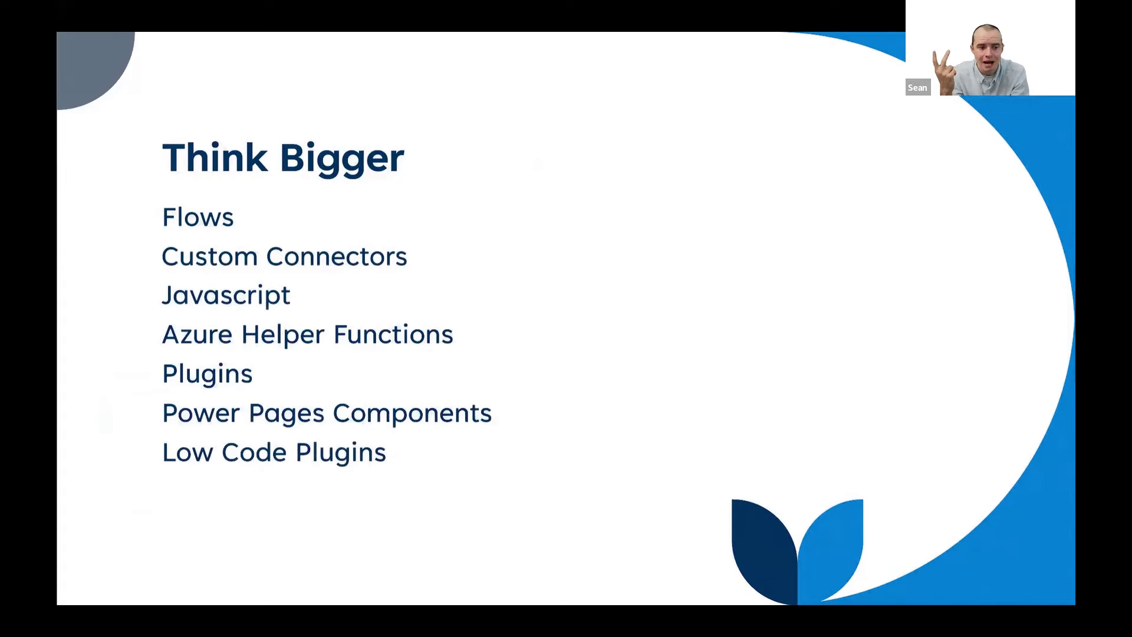
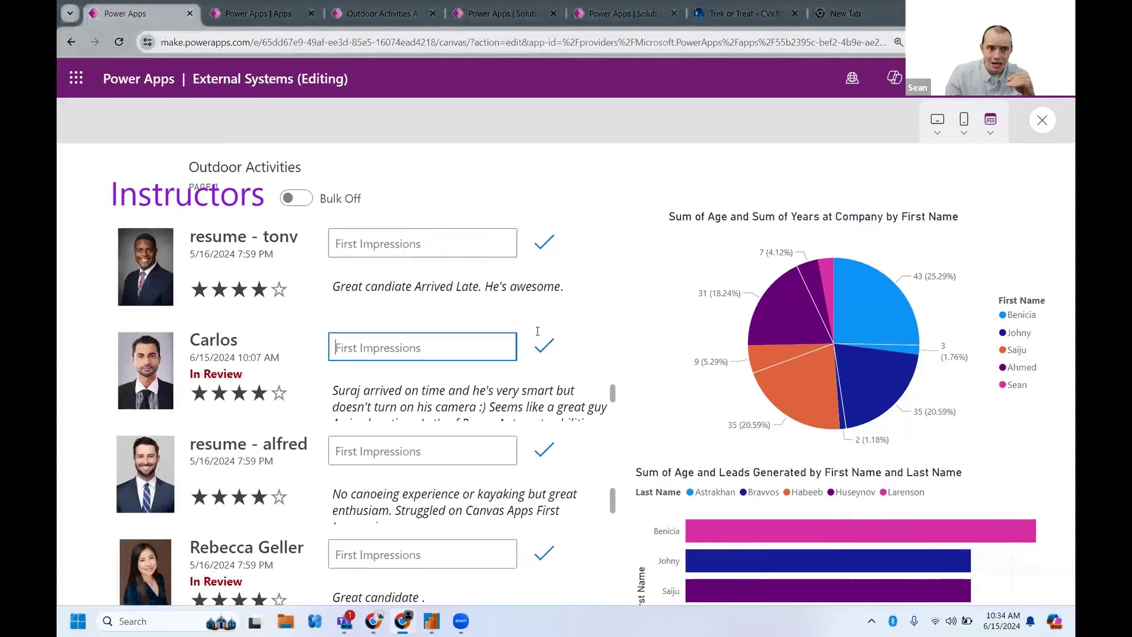
Revisit the Outdoor Activities list, the Error Handler Notifier flow and the Instructors -> Start Onboarding Process flow among the open pages
click(378, 13)
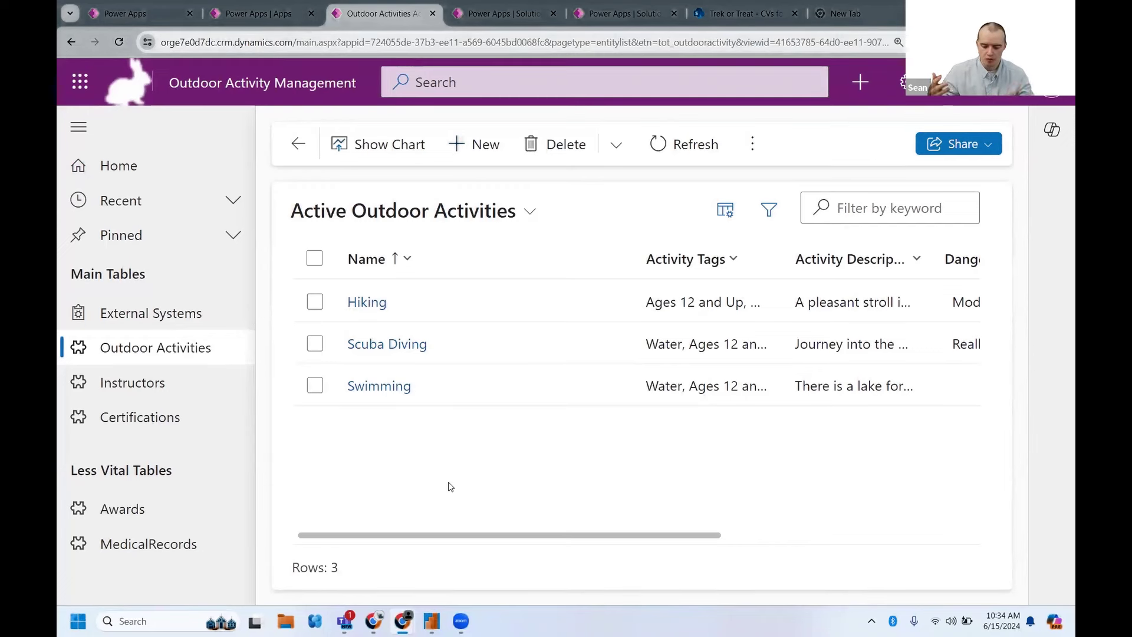
click(730, 21)
click(635, 13)
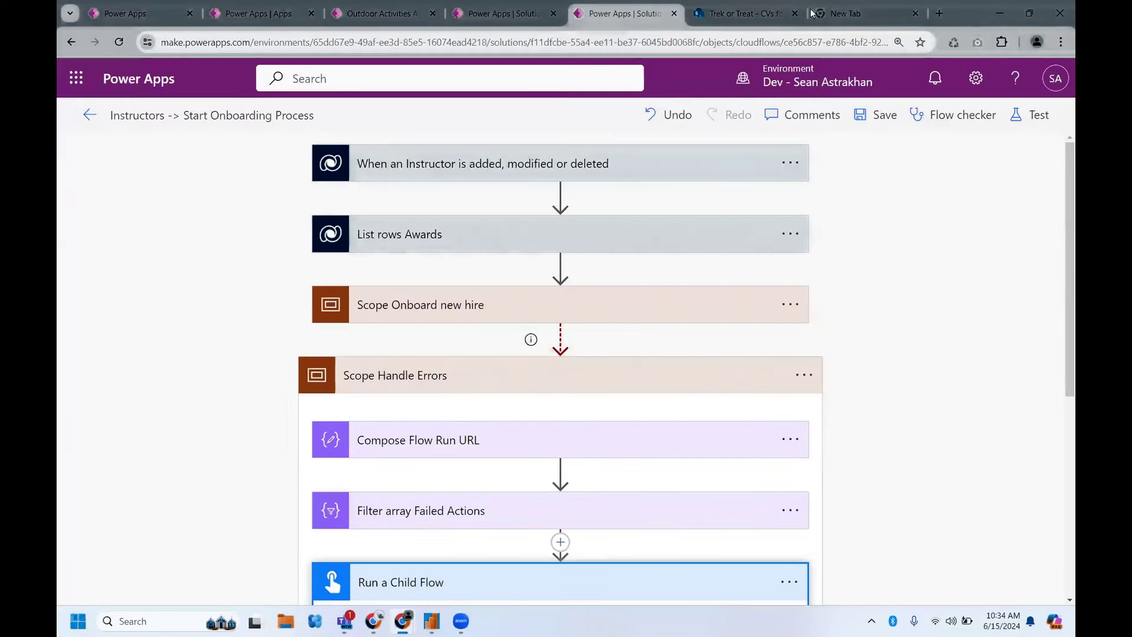
click(545, 8)
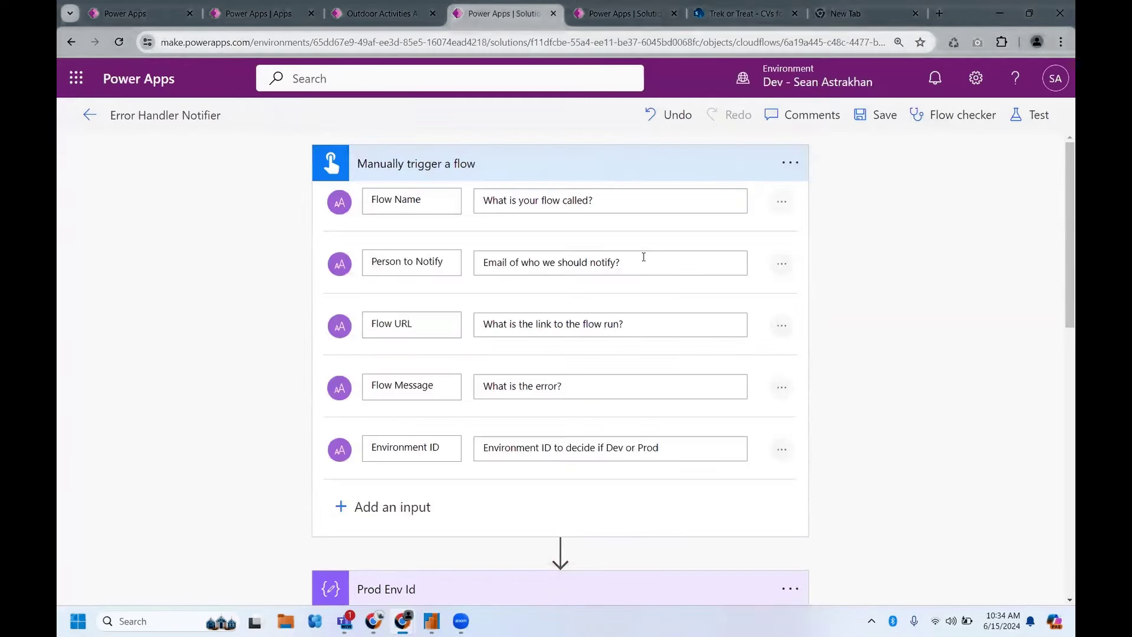
click(590, 13)
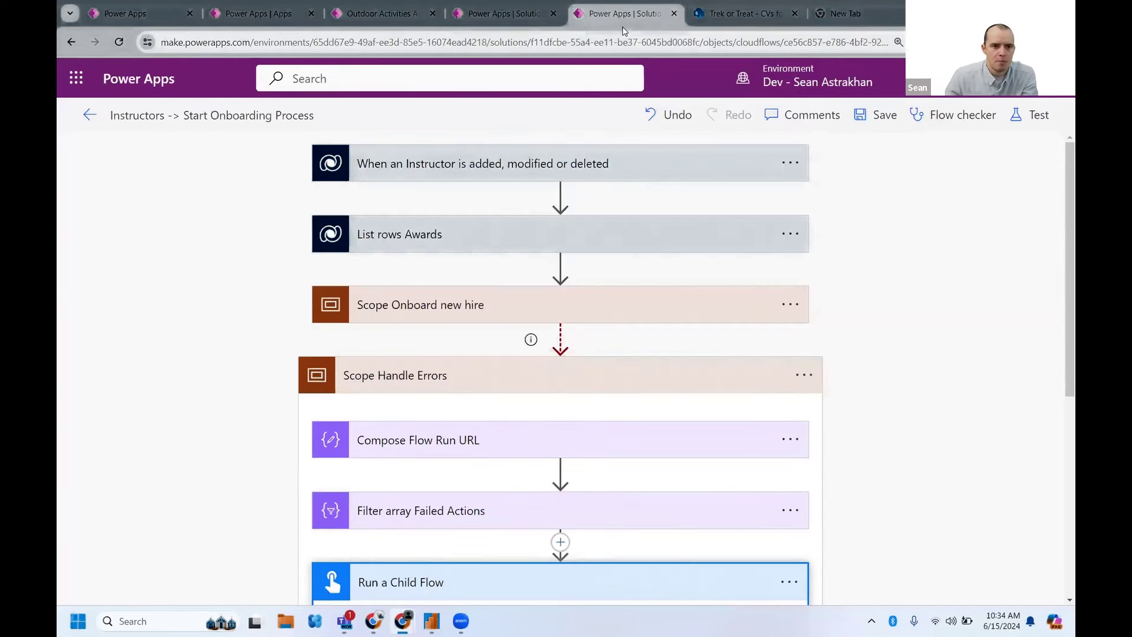
Launch Power BI from the Microsoft 365 apps and open the recent Accounts Partitioned report
click(72, 79)
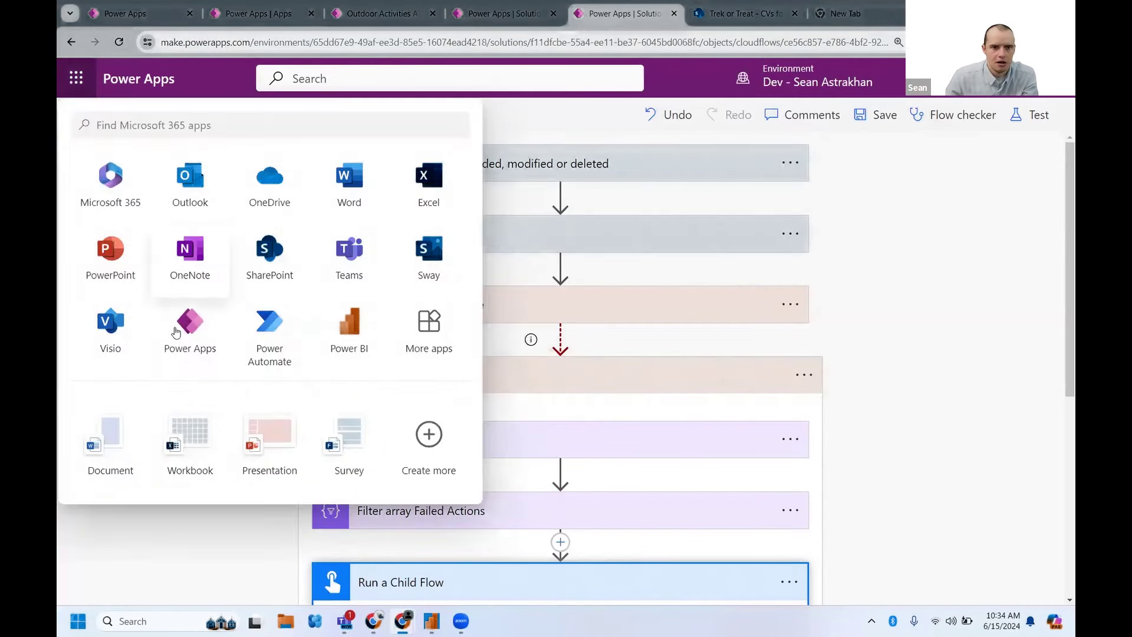
click(356, 329)
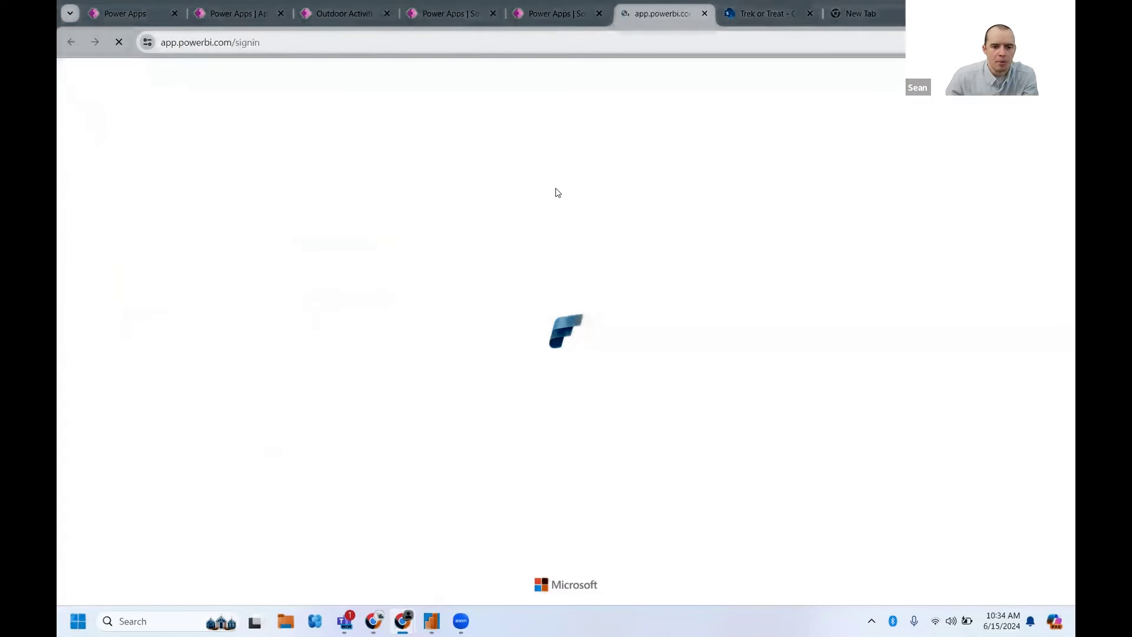
mouse_move(384, 624)
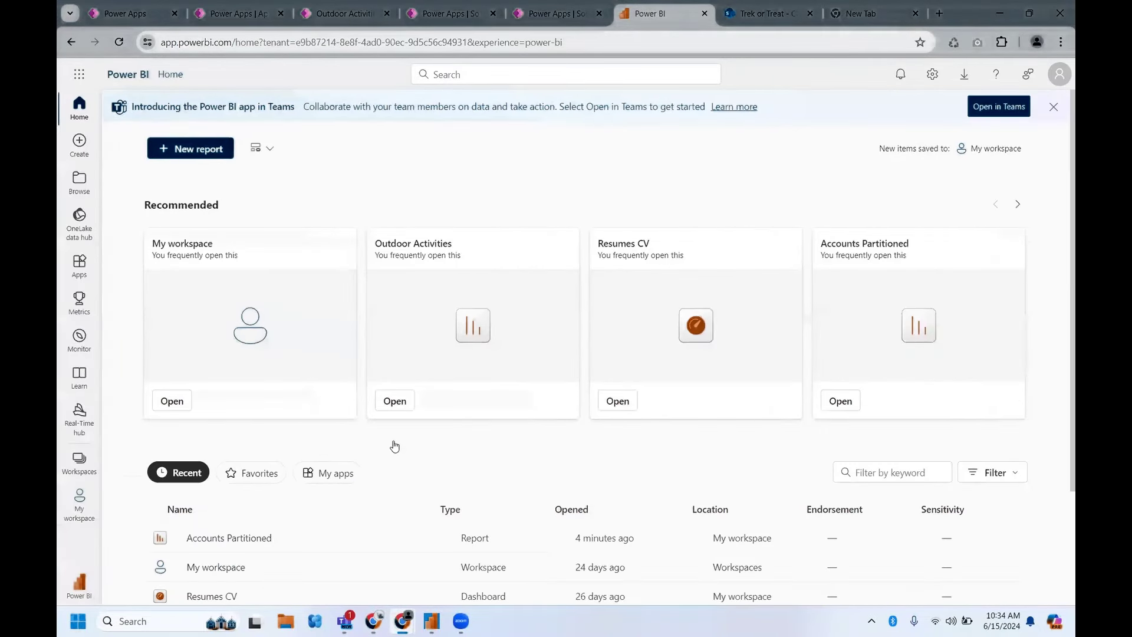
scroll(295, 439, down, 2)
click(231, 405)
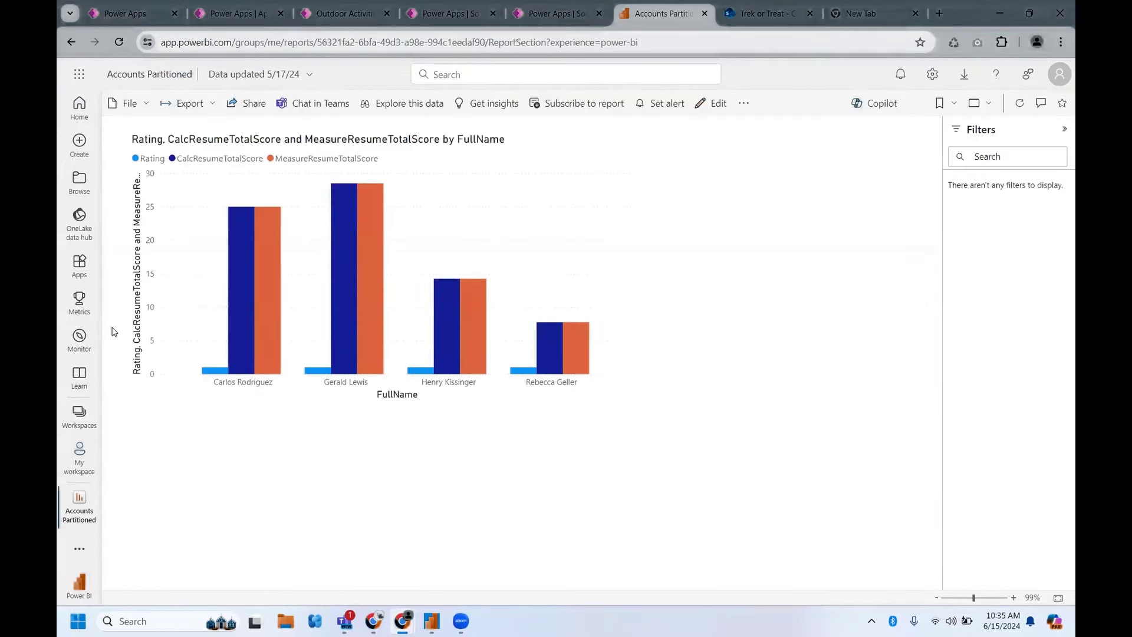
click(79, 412)
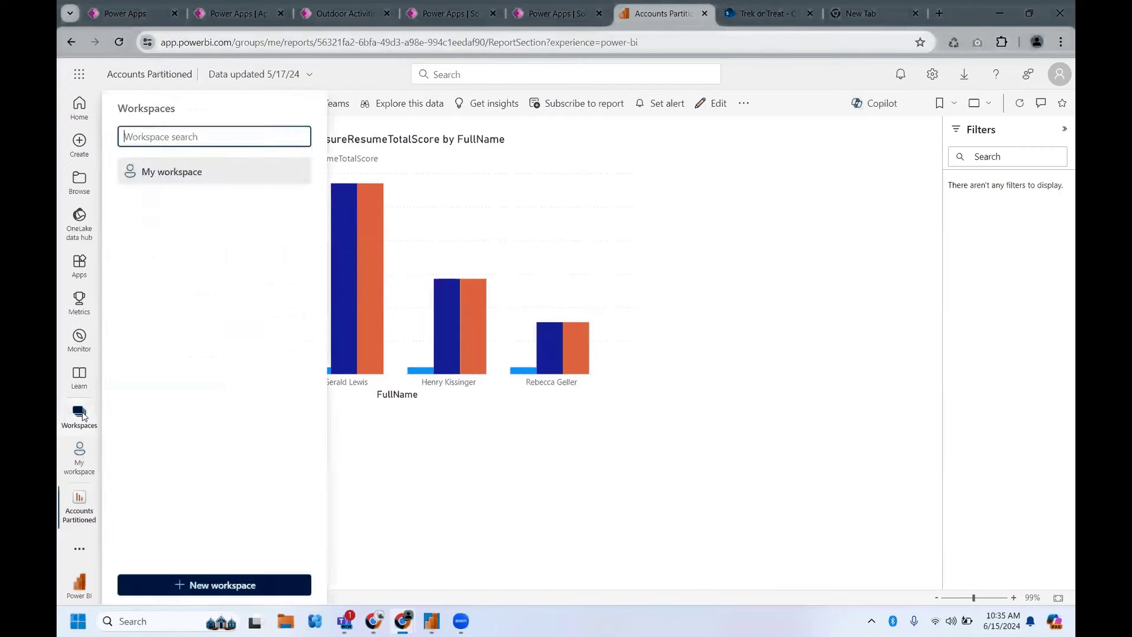
click(448, 441)
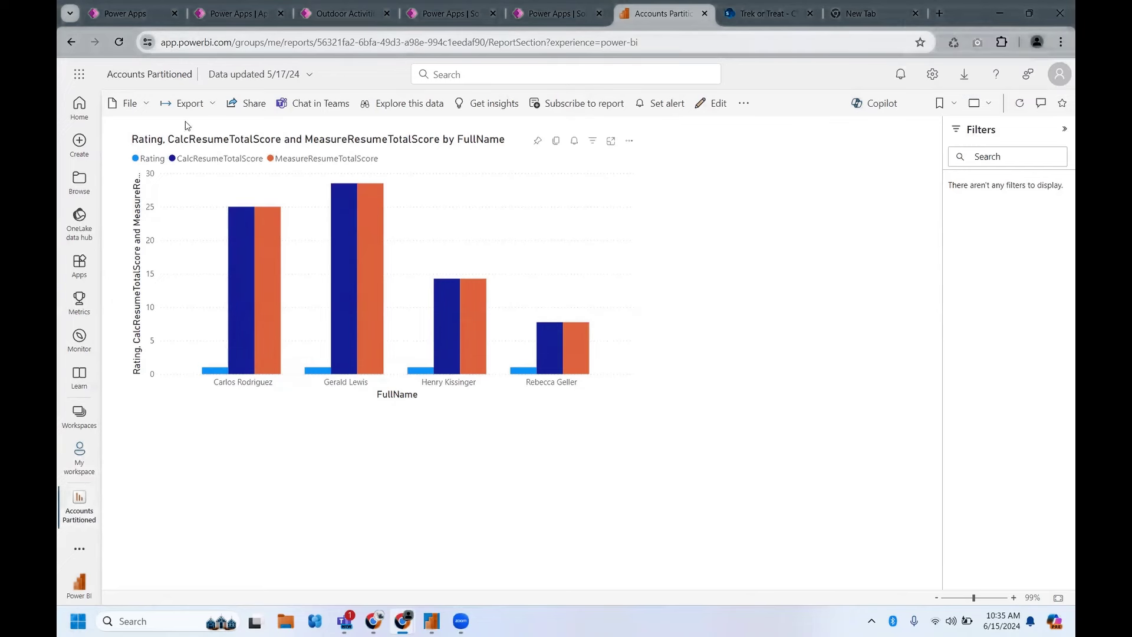
click(145, 113)
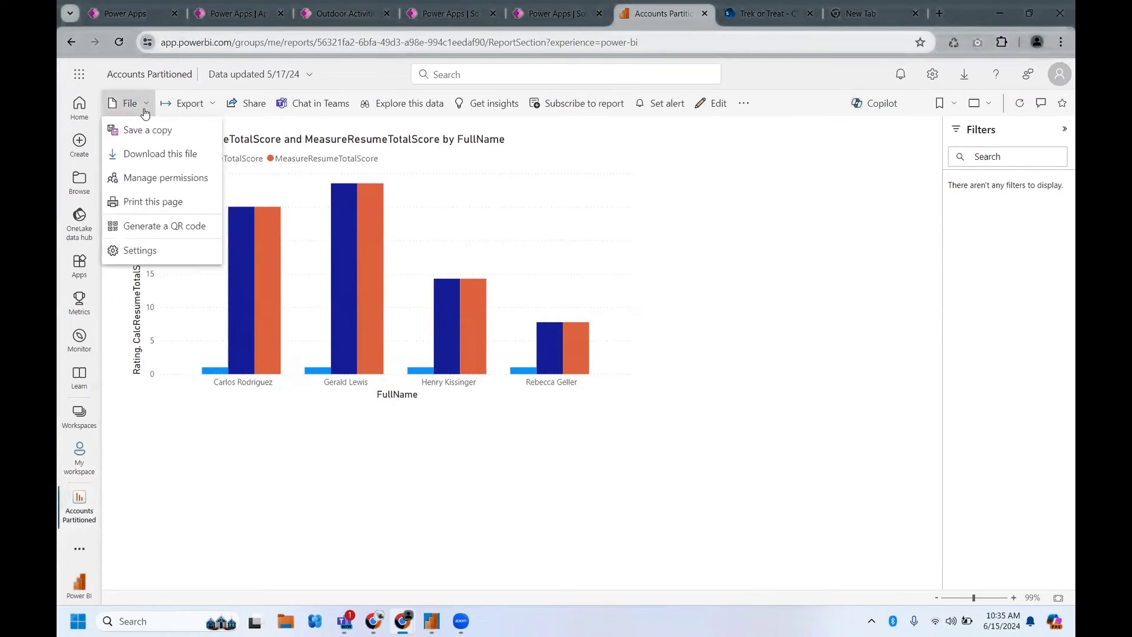
click(145, 112)
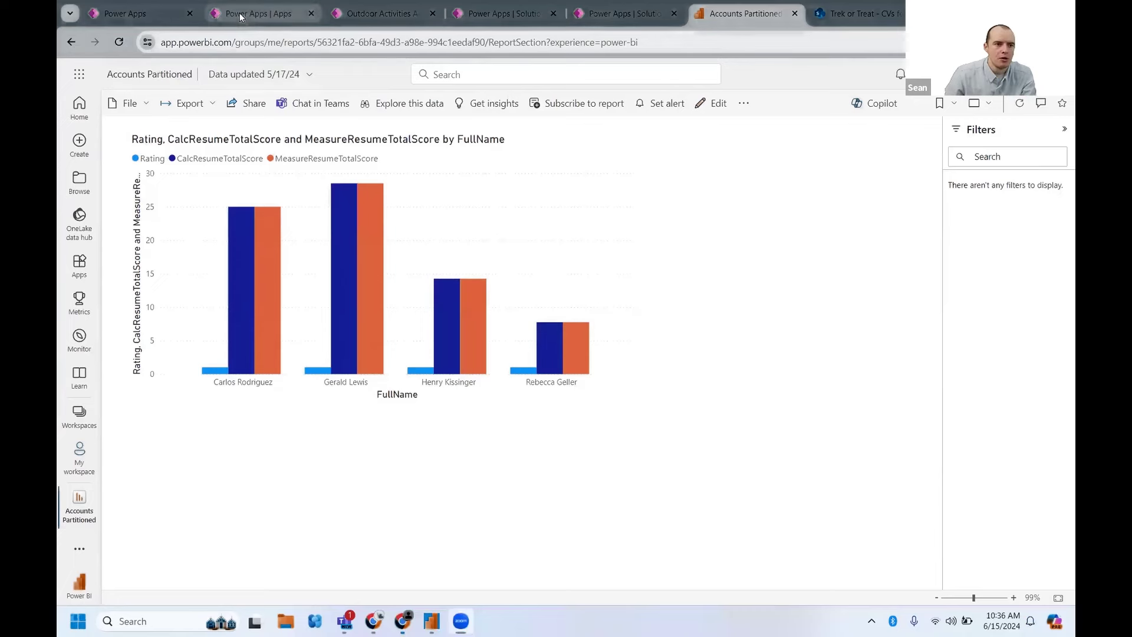
Return to the Outdoor Activity Management app and show its Instructors table
click(253, 13)
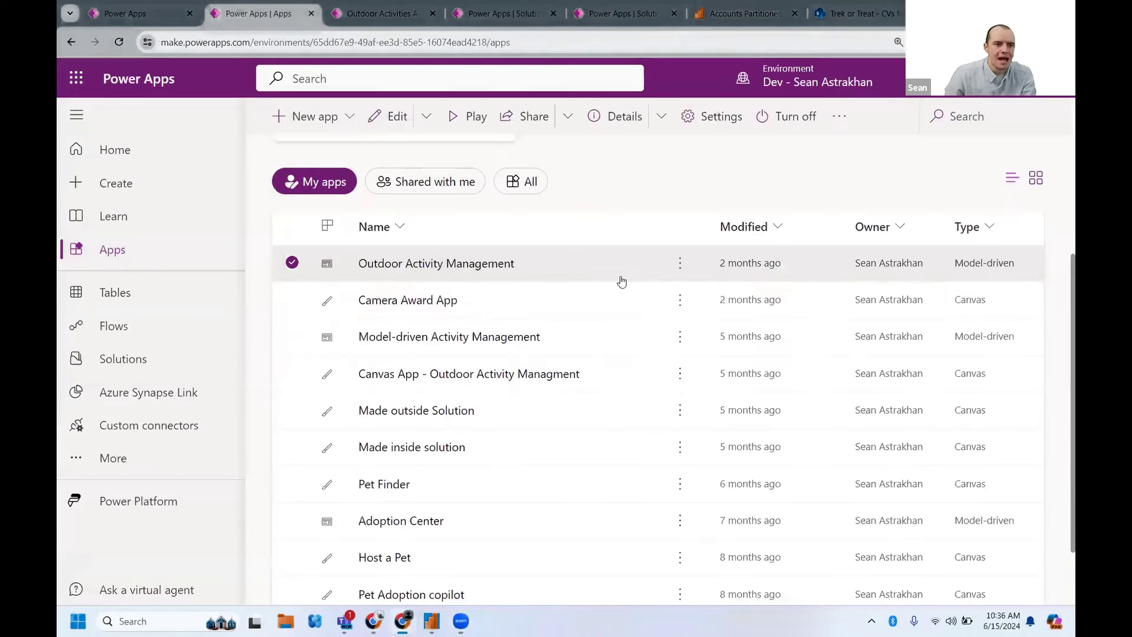
click(135, 13)
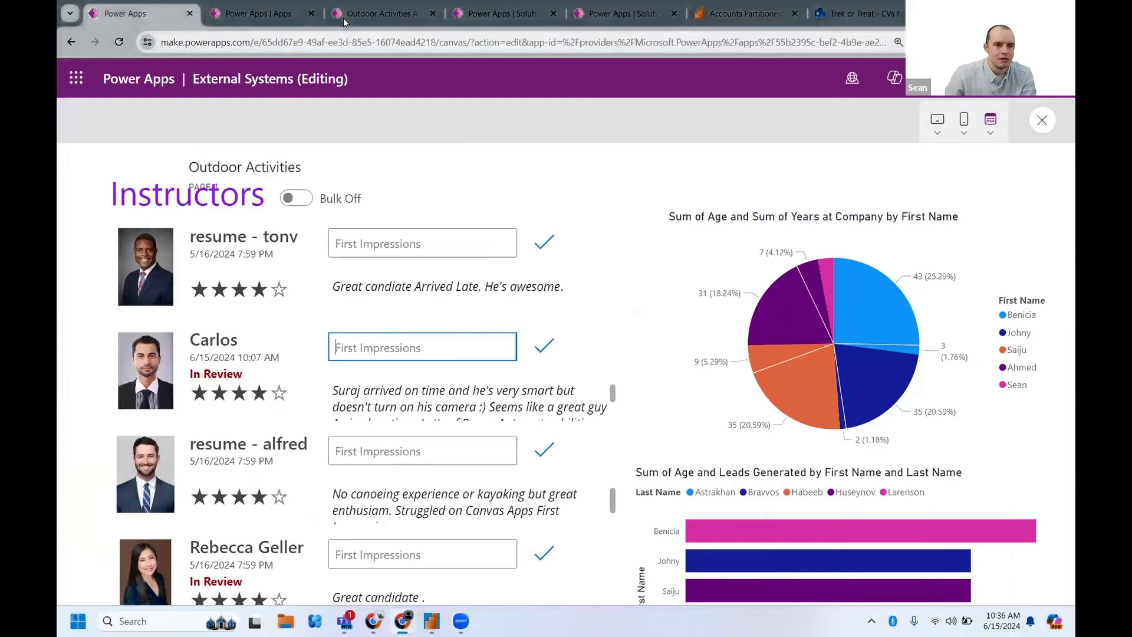
key(ctrl+3)
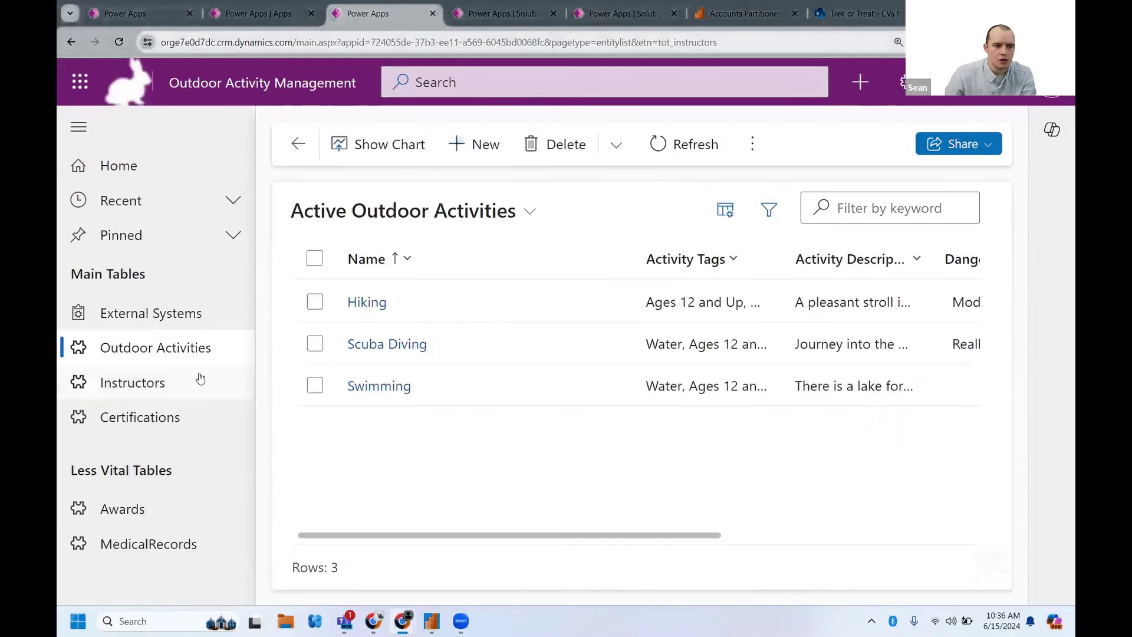
click(197, 380)
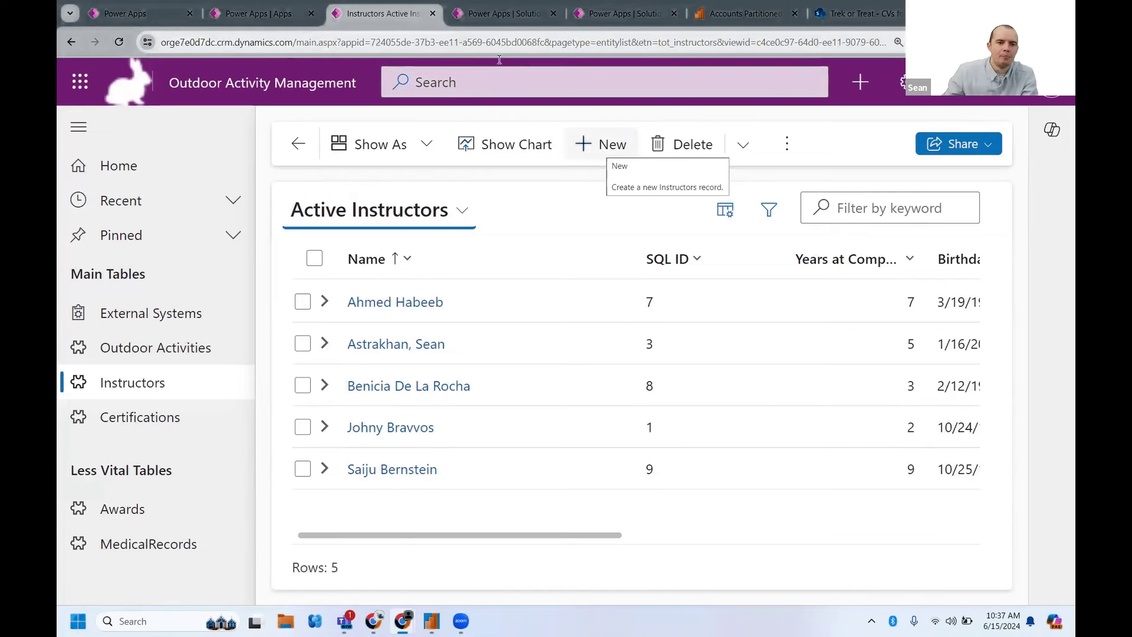
Explore the Accounts Partitioned report's data in Power BI, examine the fields of account_partitioned and CVs for Review, and close the exploration
click(739, 16)
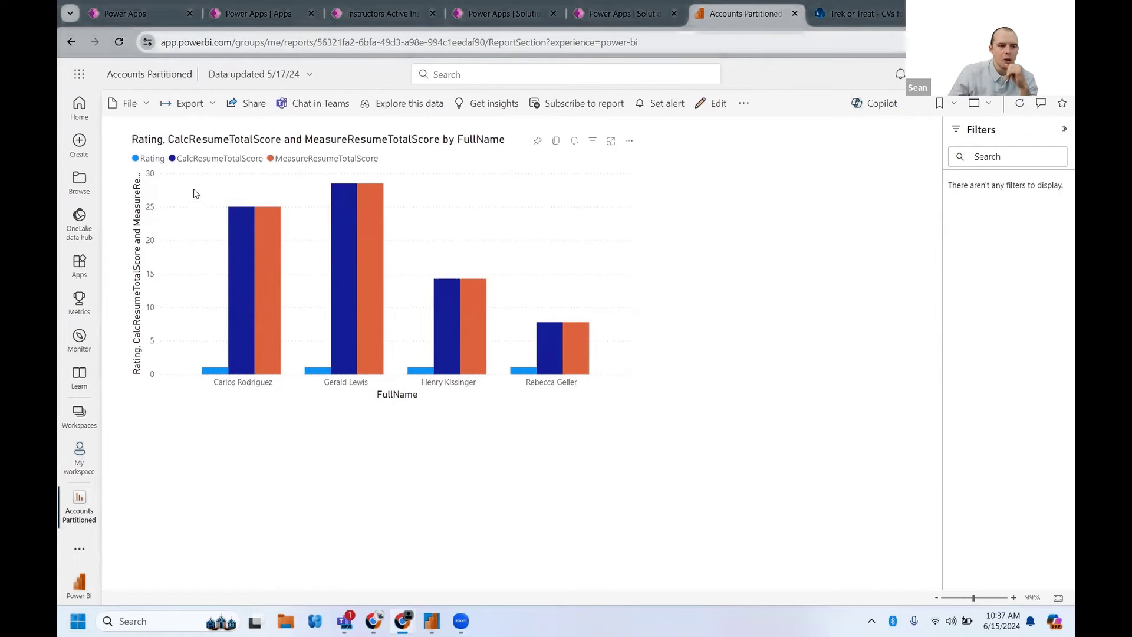
click(126, 103)
key(Escape)
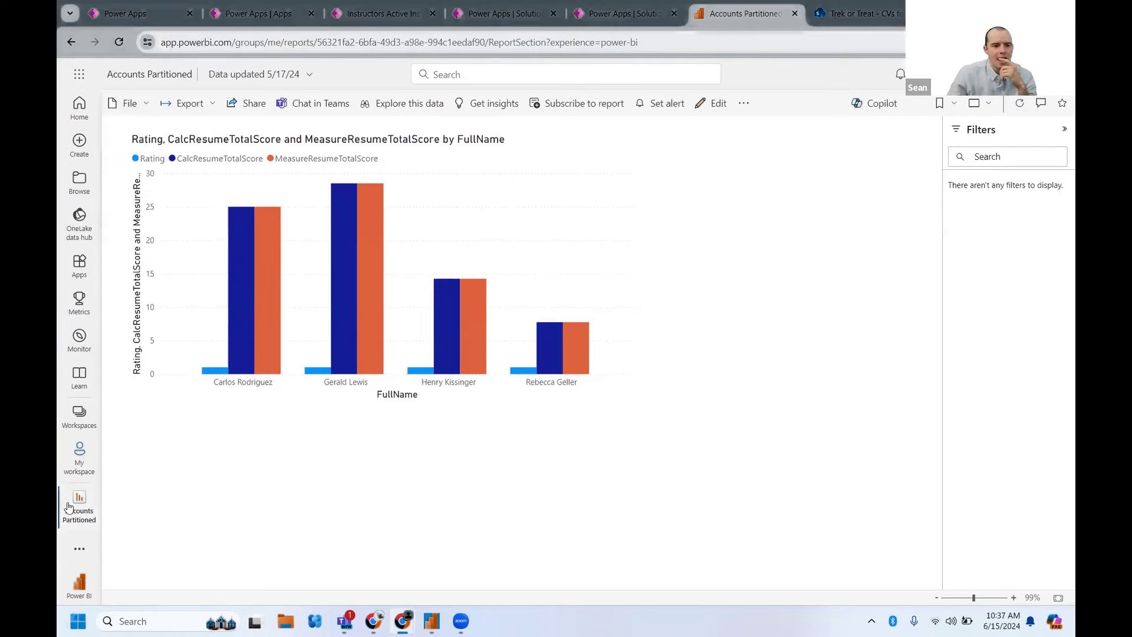
click(395, 106)
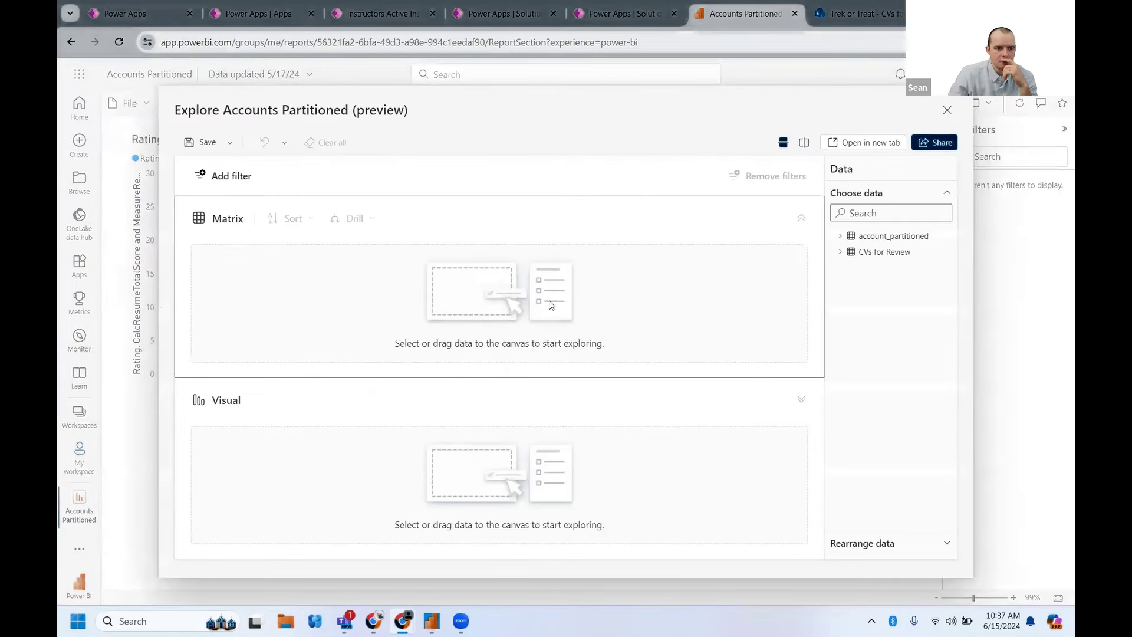
click(839, 236)
click(840, 301)
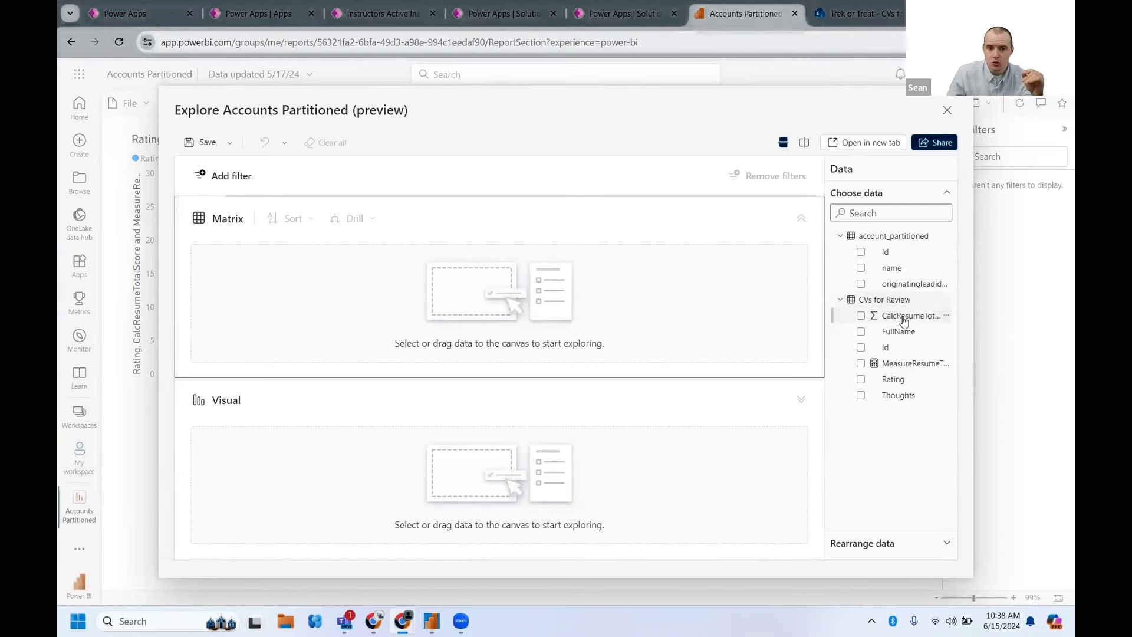
click(948, 112)
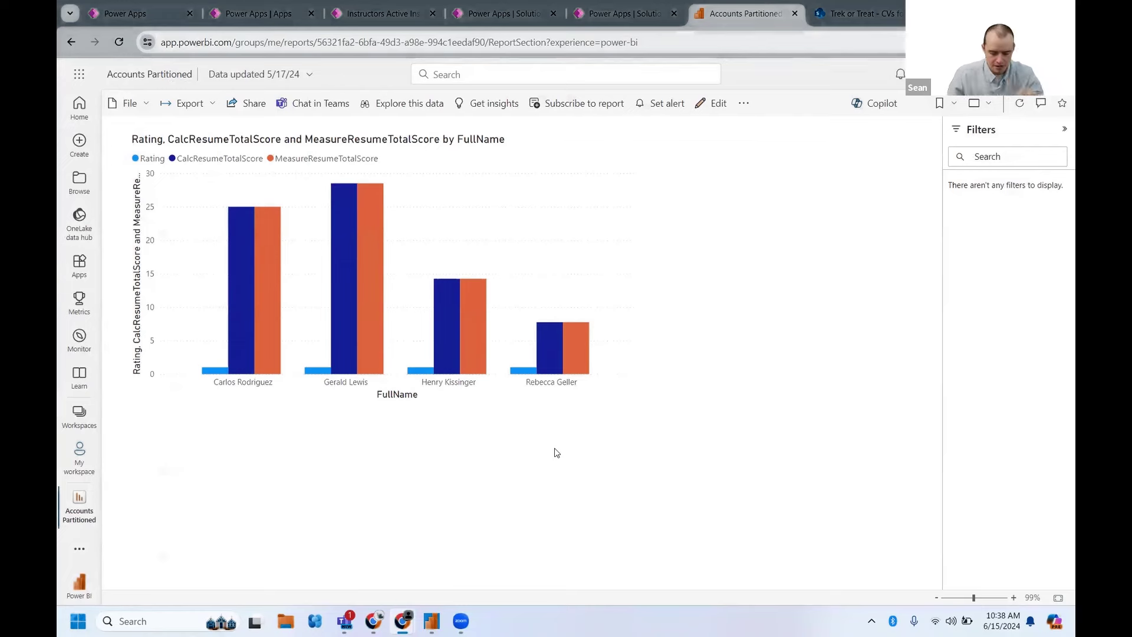
Examine the report's chart up close and inspect the MeasureResumeTotalScore value of the first person
key(ctrl+plus)
key(ctrl+plus)
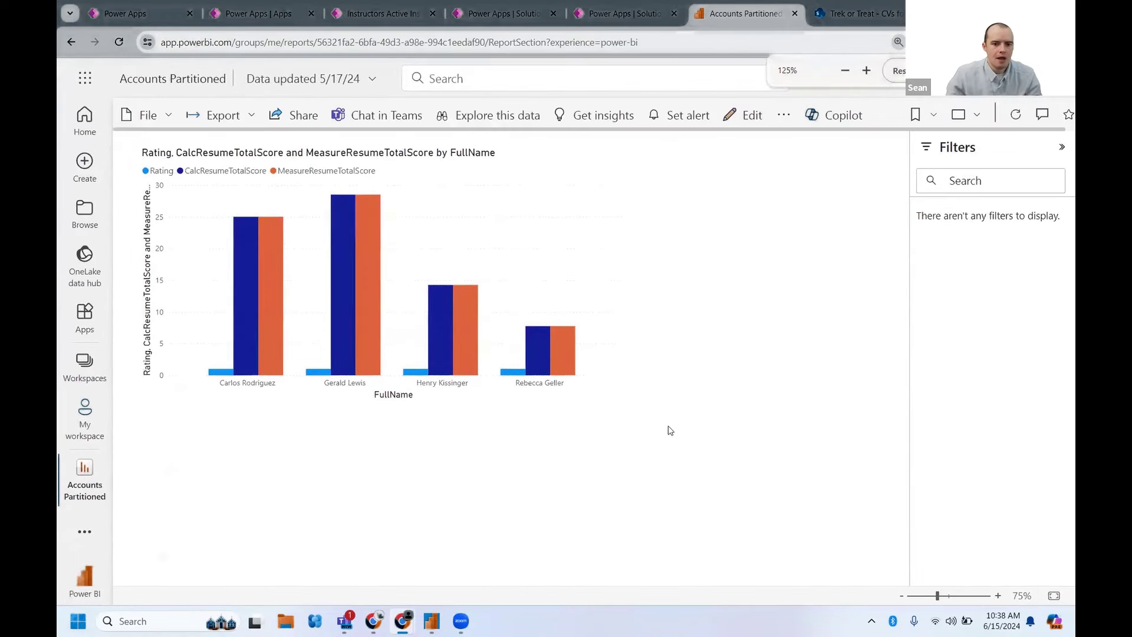
drag(937, 595, 951, 596)
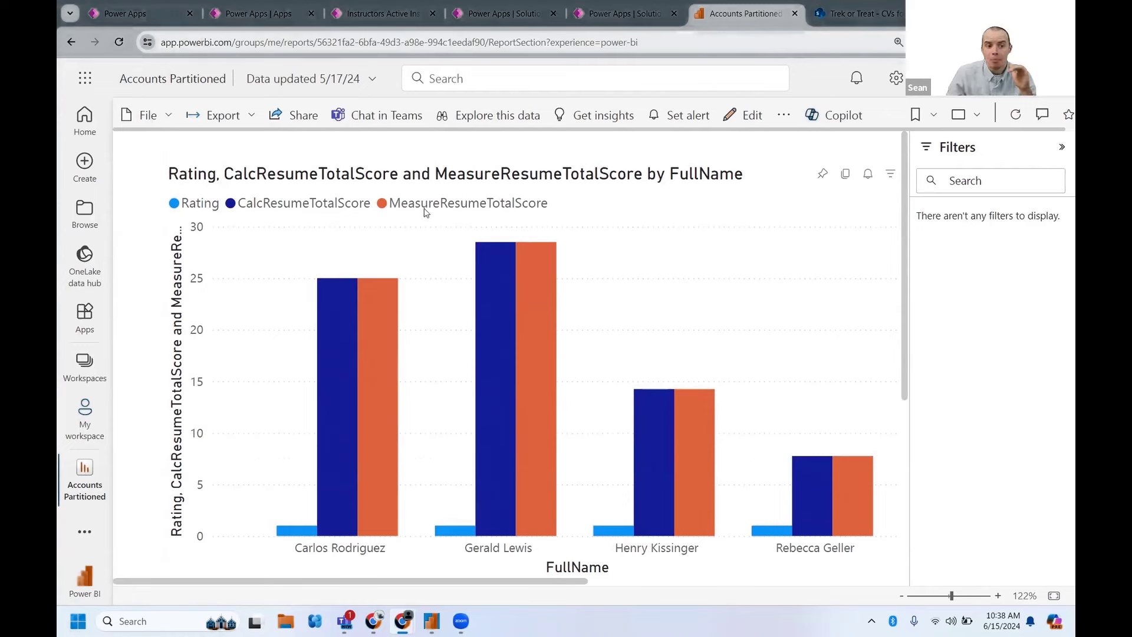
mouse_move(370, 321)
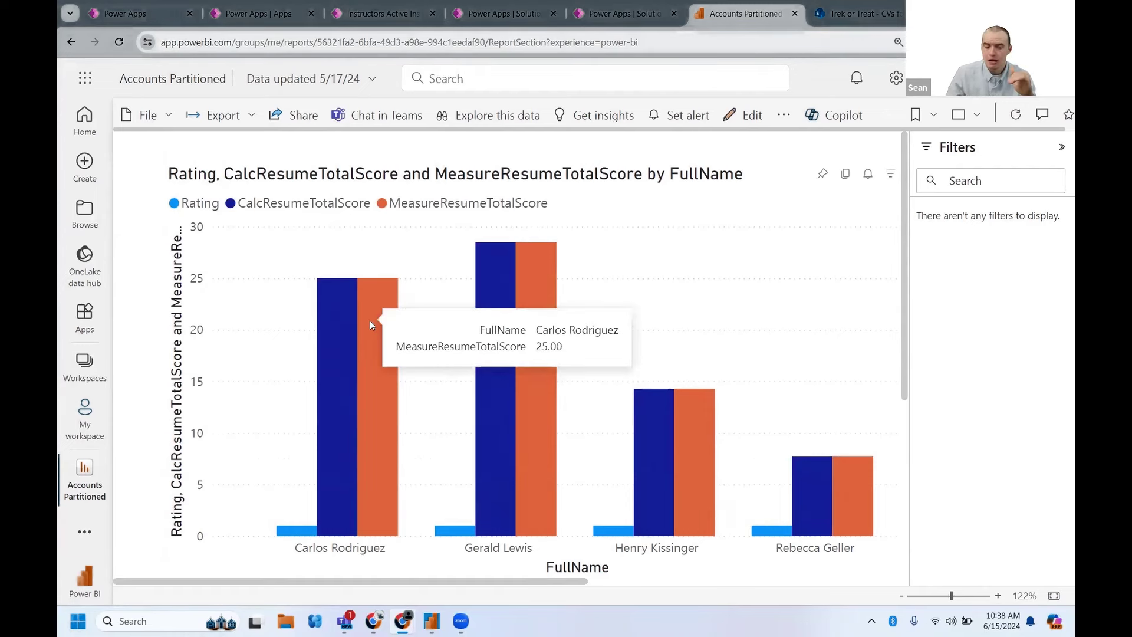